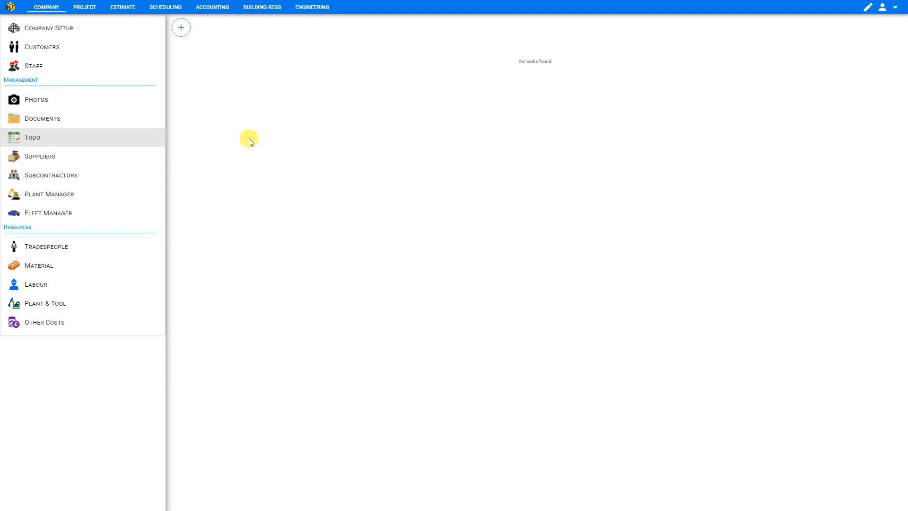
pyautogui.click(86, 9)
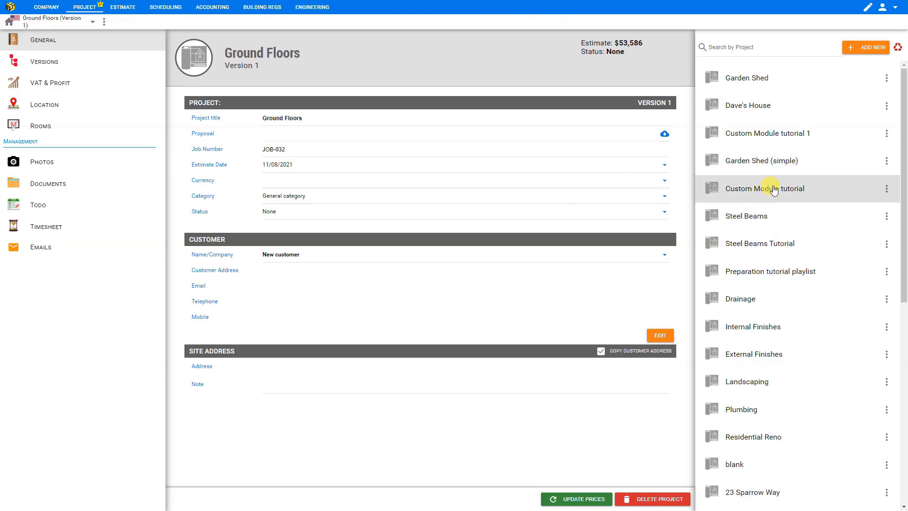
pyautogui.scroll(-6, 773, 190)
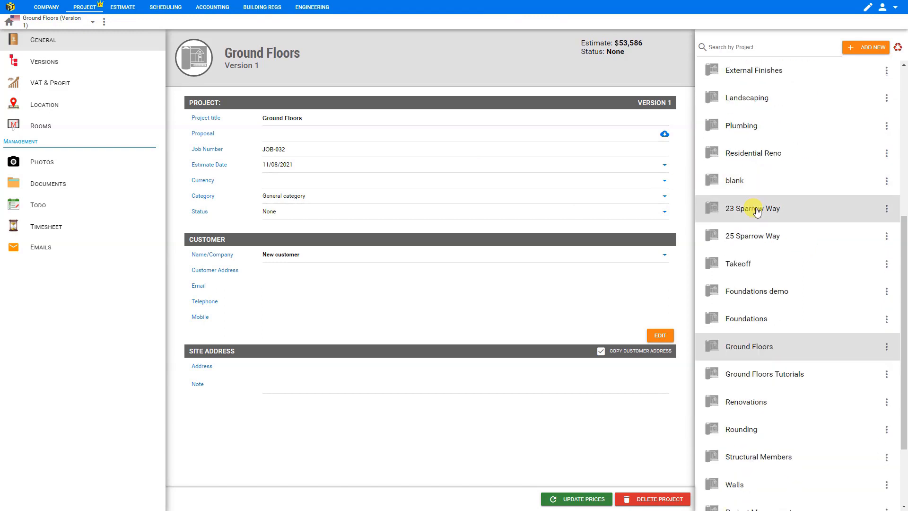
pyautogui.click(757, 210)
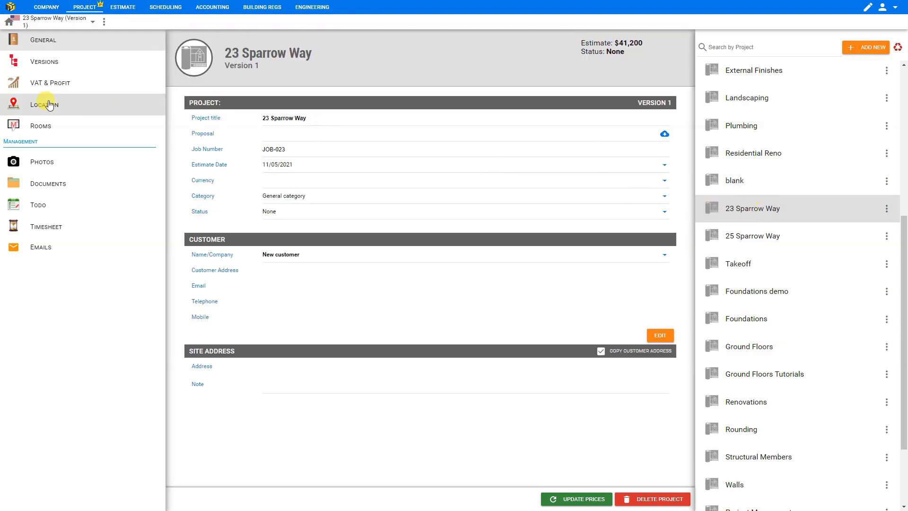
pyautogui.click(47, 207)
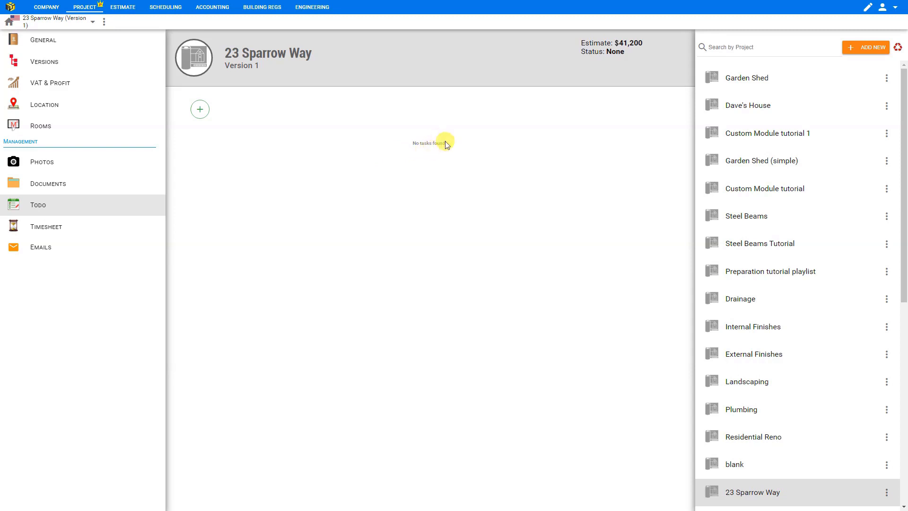
# Add a task tab named Defects to the project's Todo list.
pyautogui.click(200, 110)
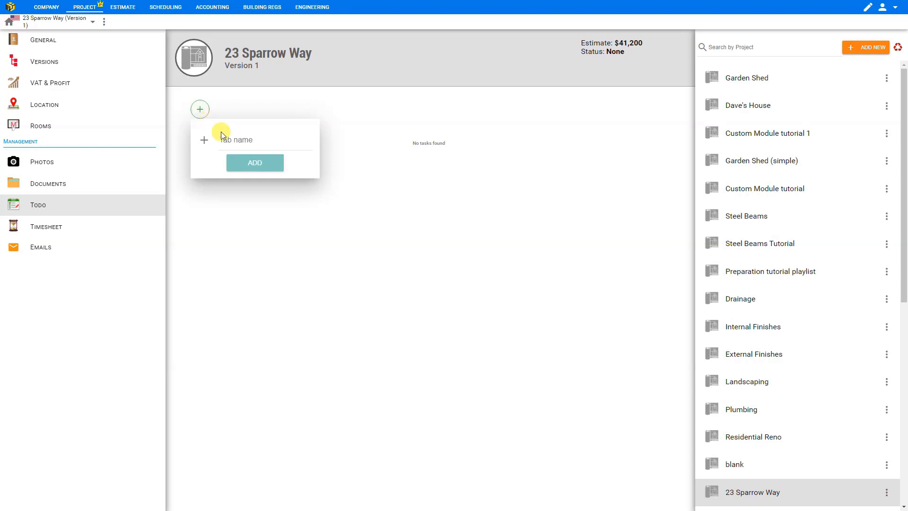
pyautogui.click(235, 142)
pyautogui.write('Defects')
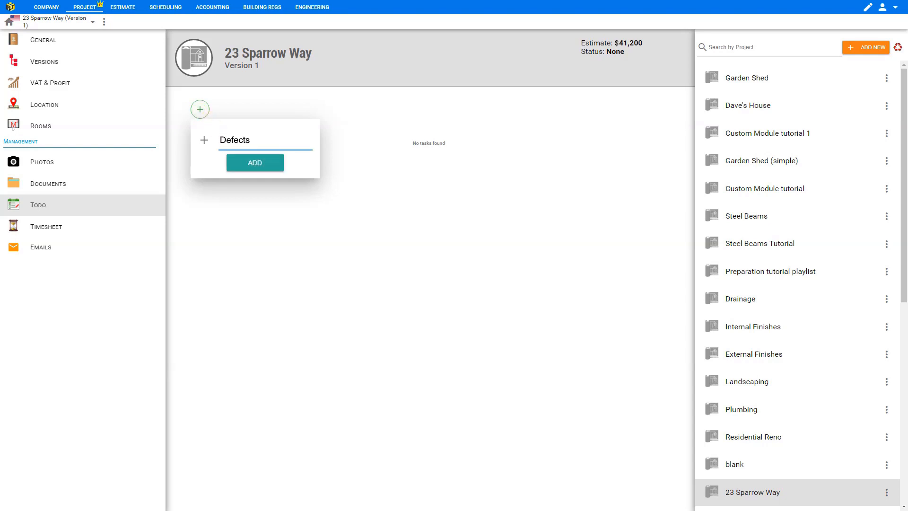
pyautogui.click(255, 163)
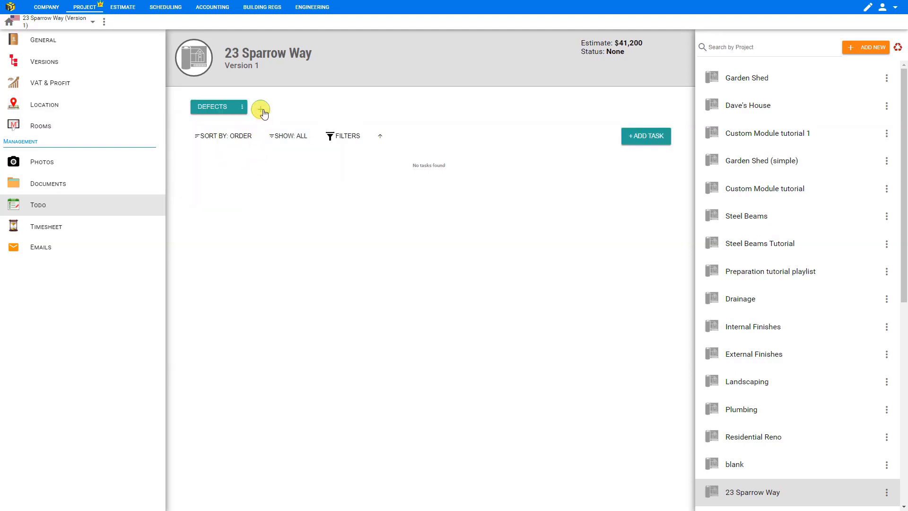
# Add a second task tab named Shopping to the project's Todo list.
pyautogui.click(261, 110)
pyautogui.click(297, 138)
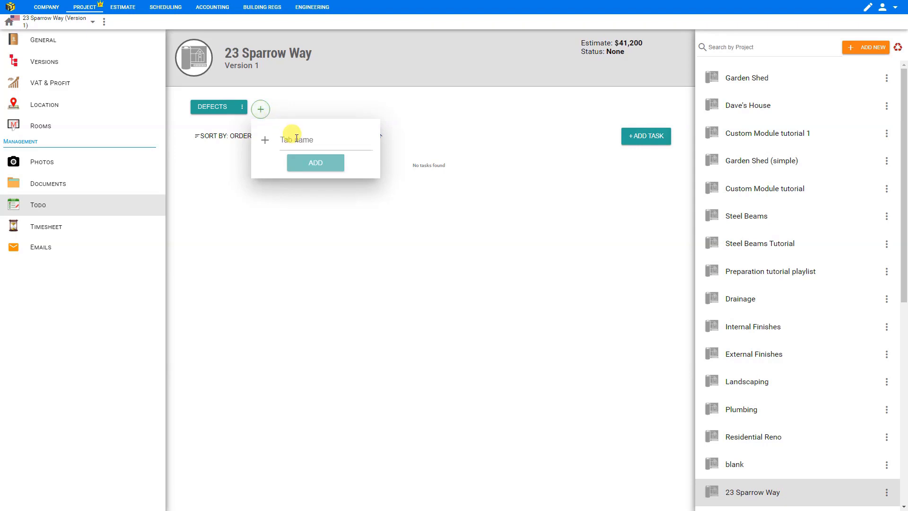
pyautogui.write('Shopping')
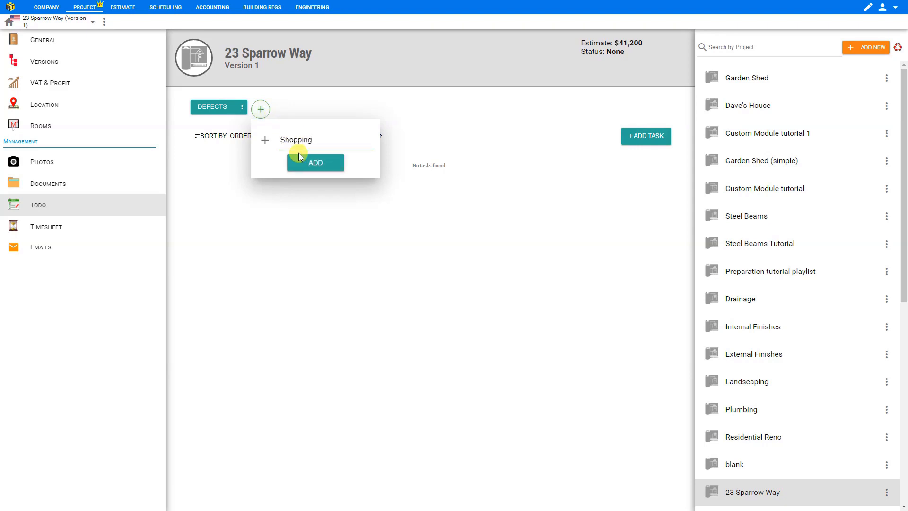
pyautogui.click(299, 160)
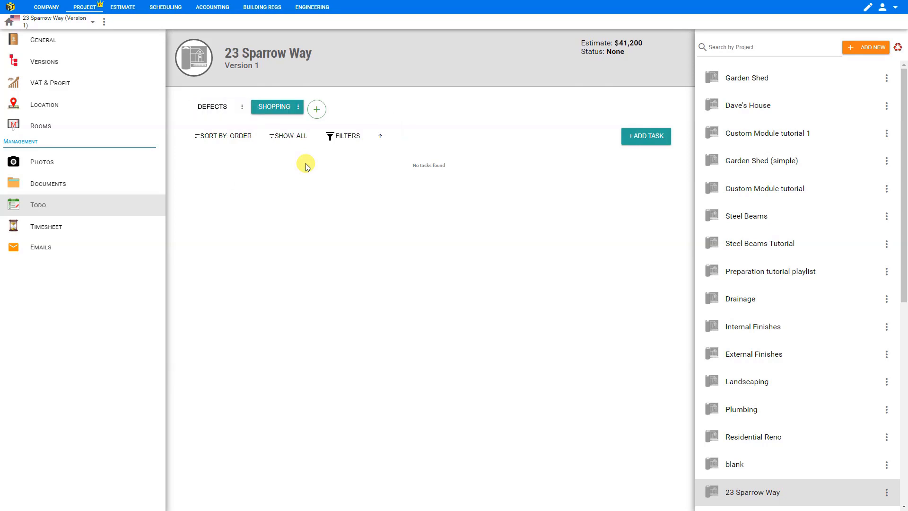
# Add a task titled "Complete bath panel" to the Defects tab and save it.
pyautogui.click(212, 107)
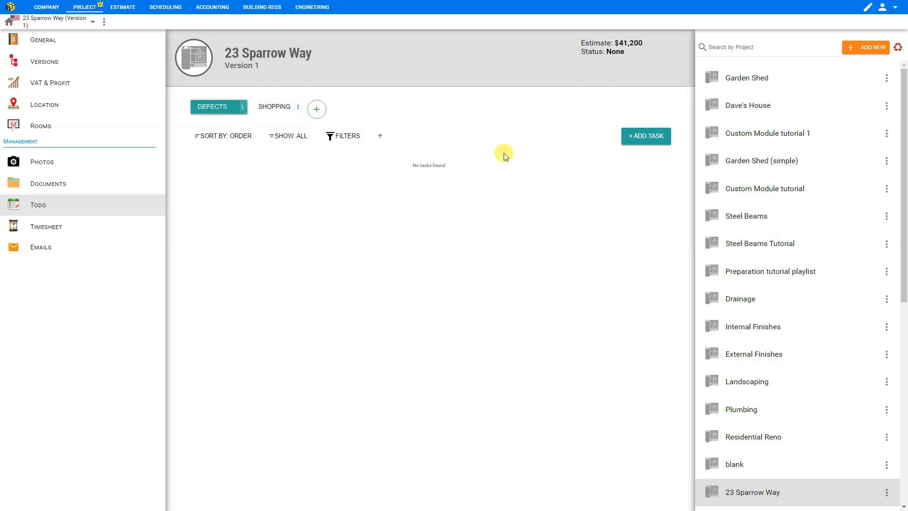
pyautogui.click(643, 136)
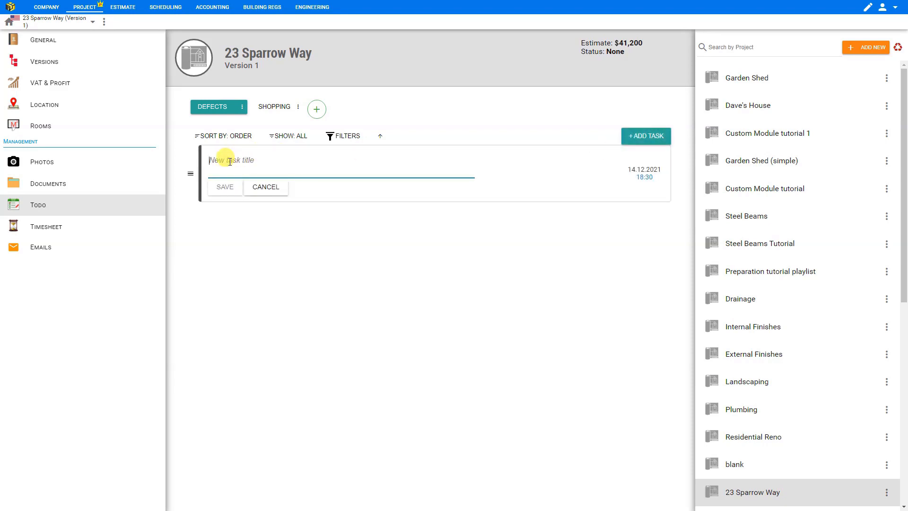
pyautogui.write('Complete bath panel')
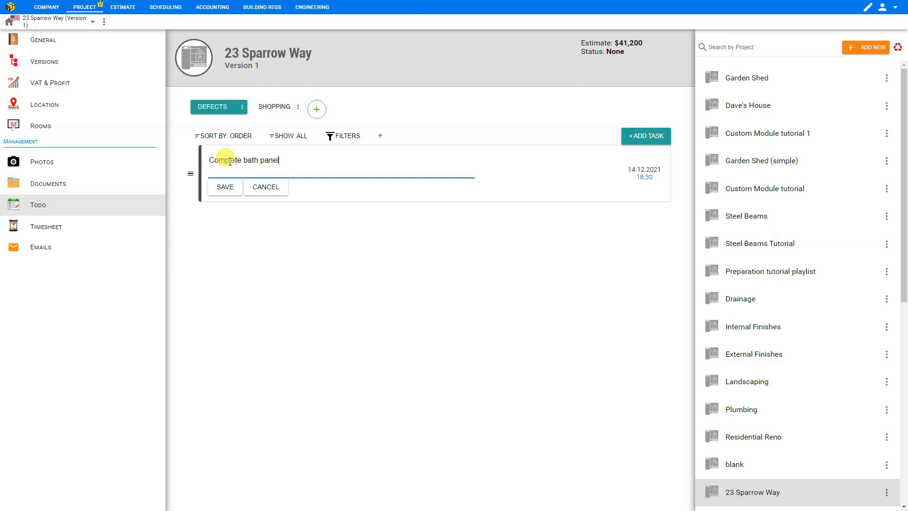
pyautogui.click(221, 189)
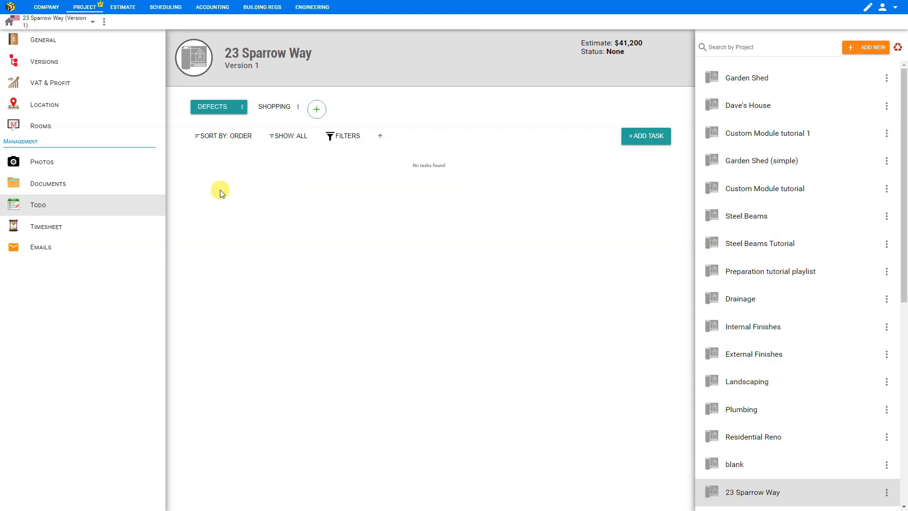
# Add another task titled "Fix tap leak" to the Defects tab and save it.
pyautogui.click(647, 137)
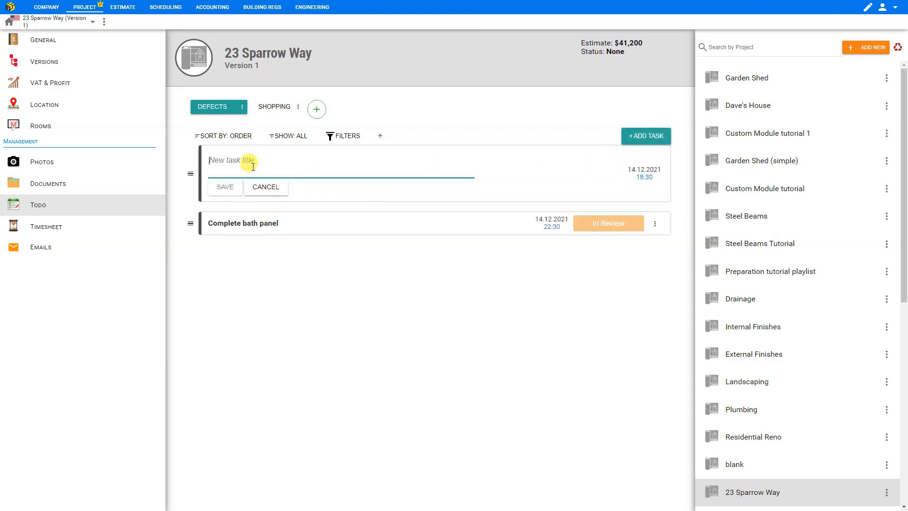
pyautogui.write('Fix tap leak')
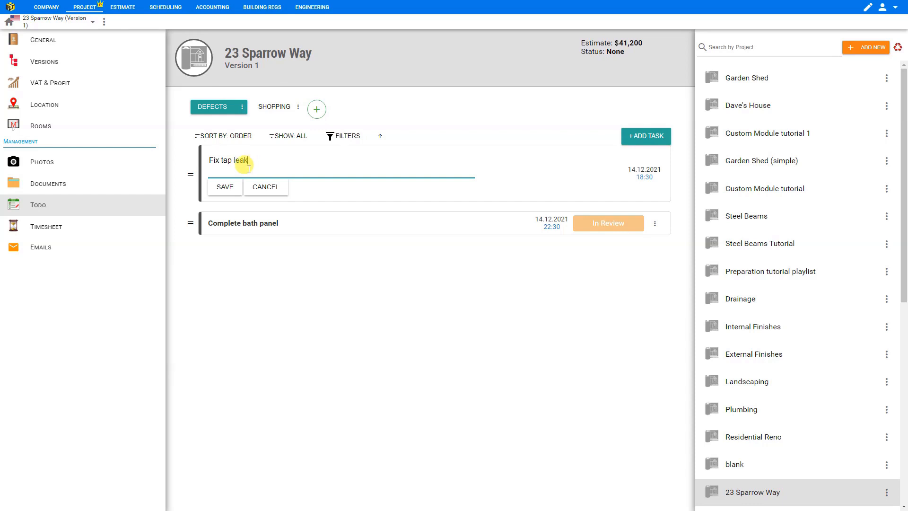
pyautogui.click(225, 187)
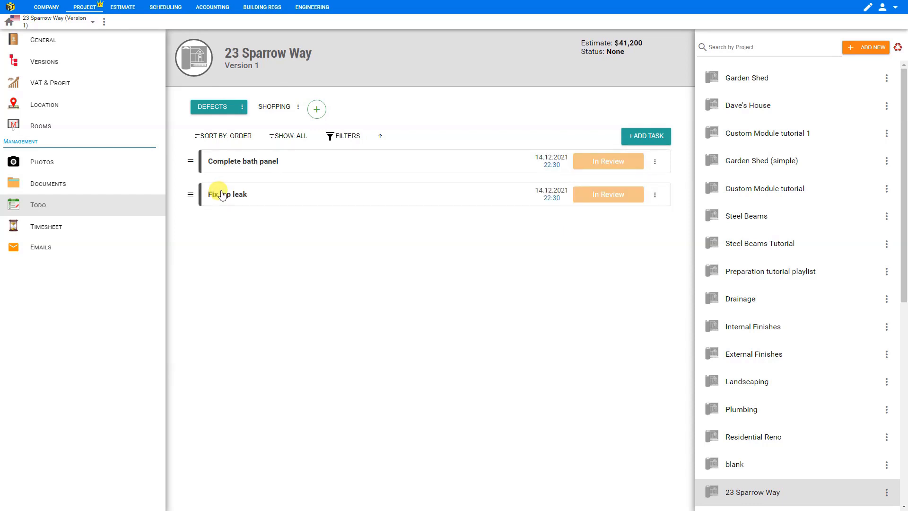
# Cycle the "Complete bath panel" task's status through In Progress, In Review and Completed.
pyautogui.click(609, 166)
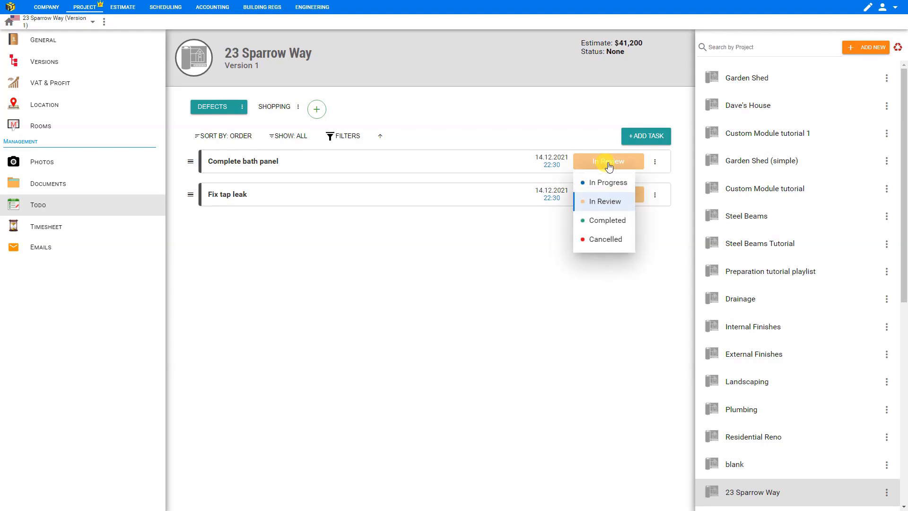
pyautogui.click(608, 183)
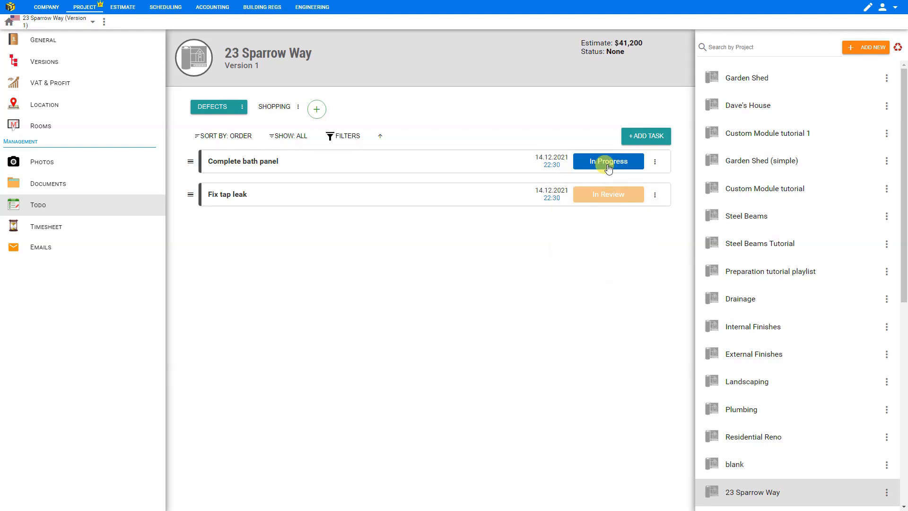
pyautogui.click(608, 167)
pyautogui.click(612, 202)
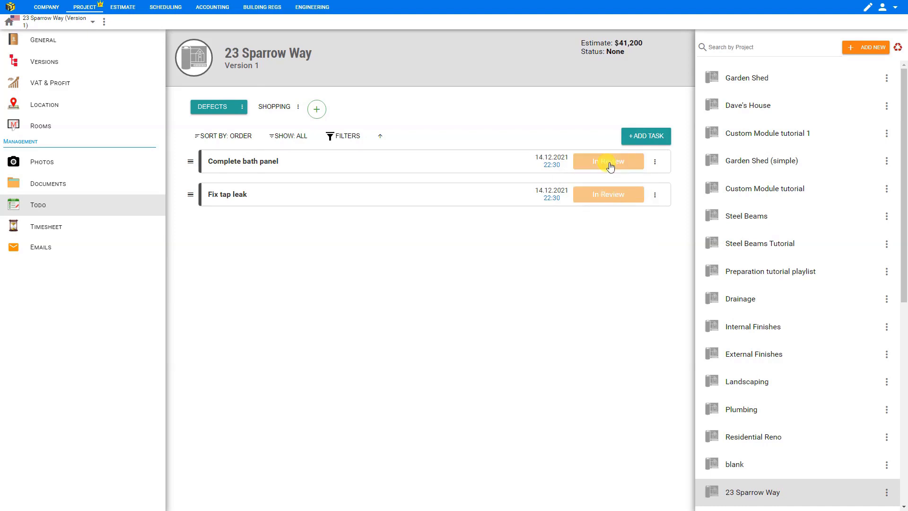
pyautogui.click(609, 165)
pyautogui.click(609, 201)
pyautogui.click(609, 165)
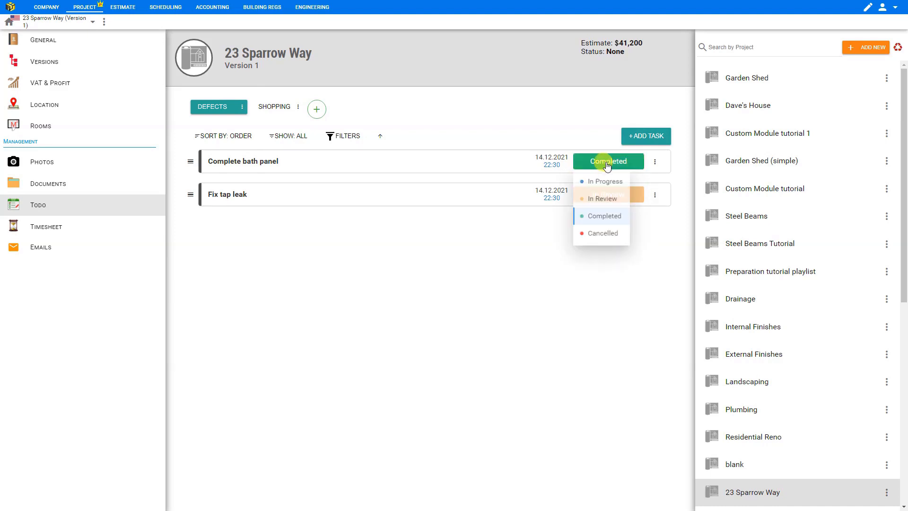
pyautogui.click(609, 238)
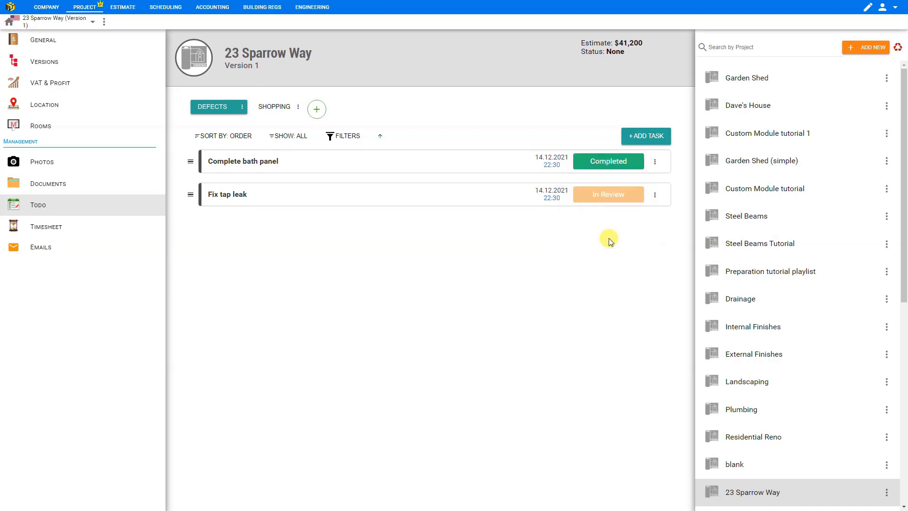
# Set the status of both Defects tasks, "Complete bath panel" and "Fix tap leak", to In Progress.
pyautogui.click(605, 166)
pyautogui.click(607, 185)
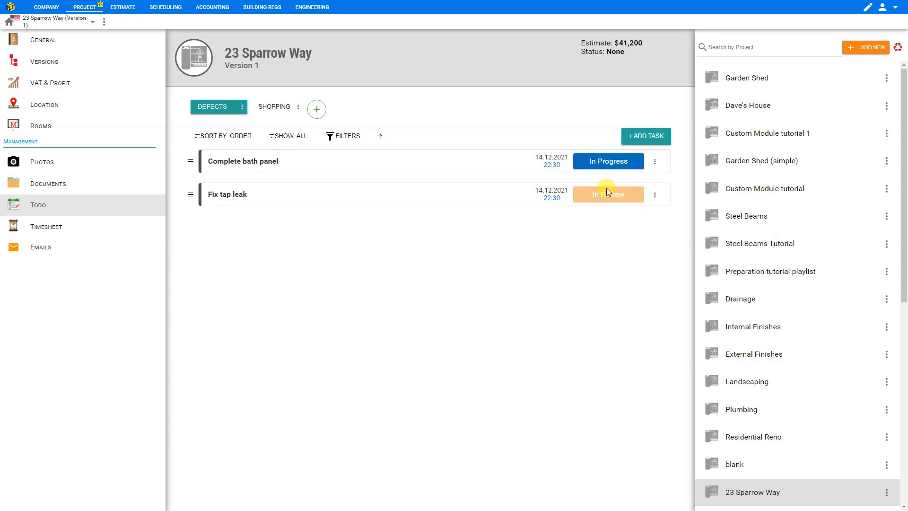
pyautogui.click(608, 198)
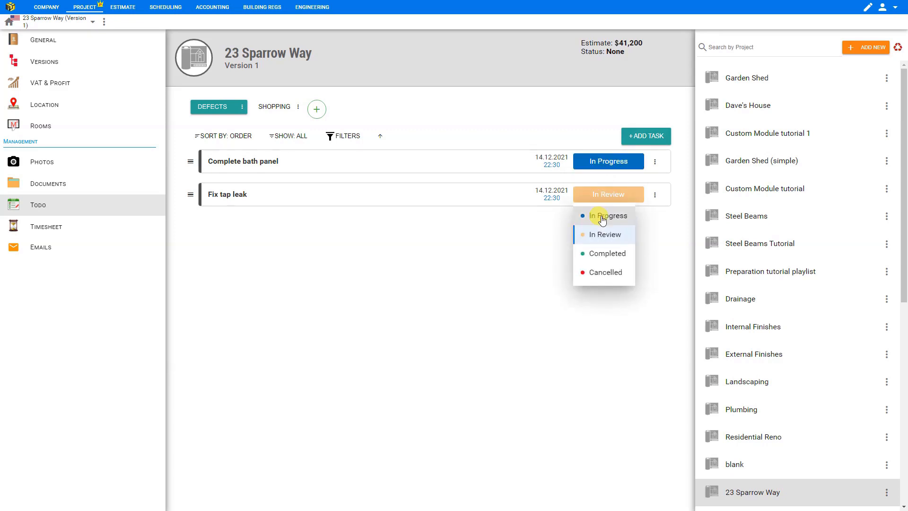
pyautogui.click(602, 217)
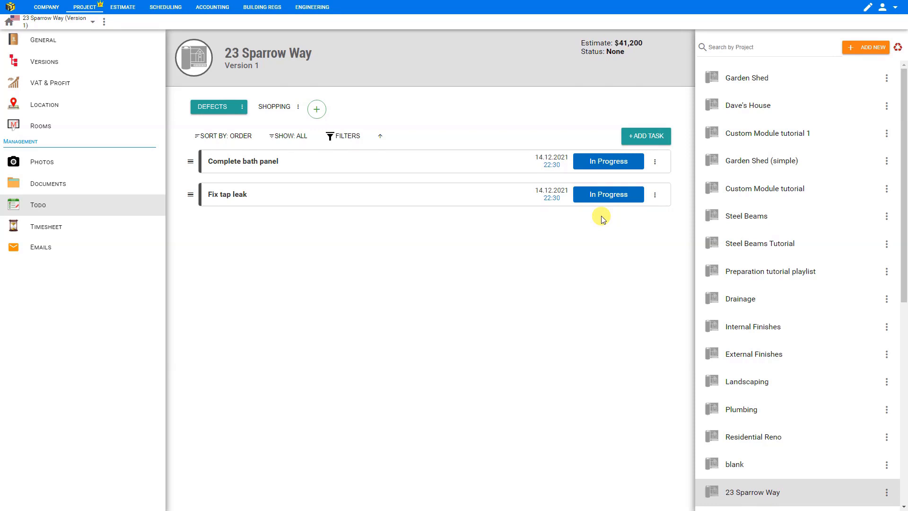
# Mark the "Complete bath panel" task as Completed and archive it.
pyautogui.click(655, 163)
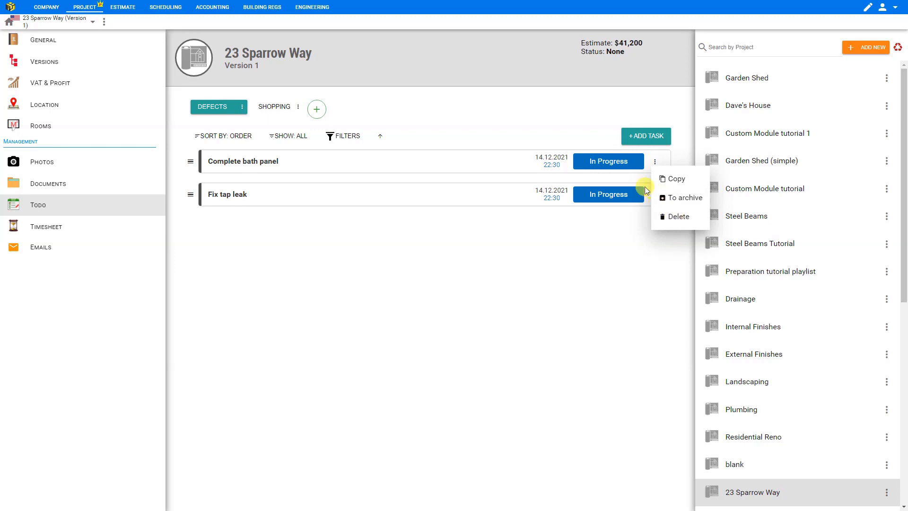
pyautogui.click(606, 160)
pyautogui.click(599, 219)
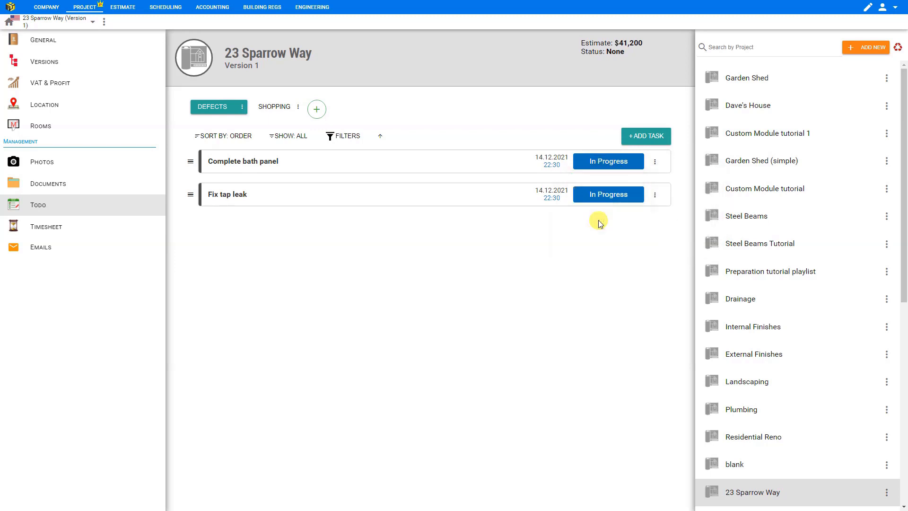
pyautogui.click(655, 163)
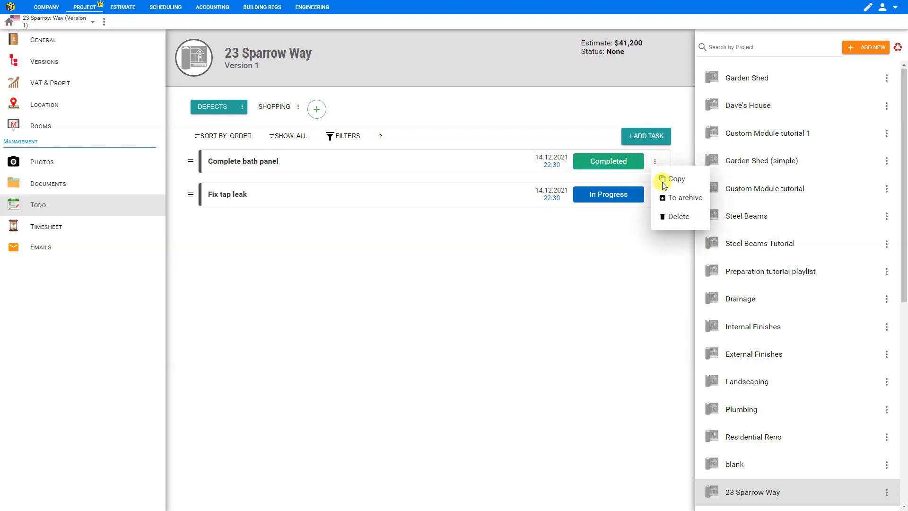
pyautogui.click(674, 199)
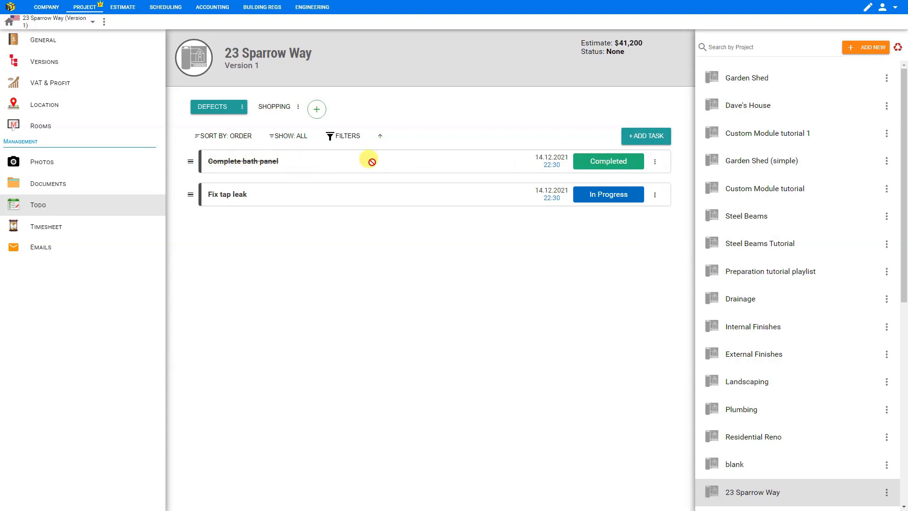
# Restore the archived "Complete bath panel" task and set its status to In Progress.
pyautogui.click(655, 164)
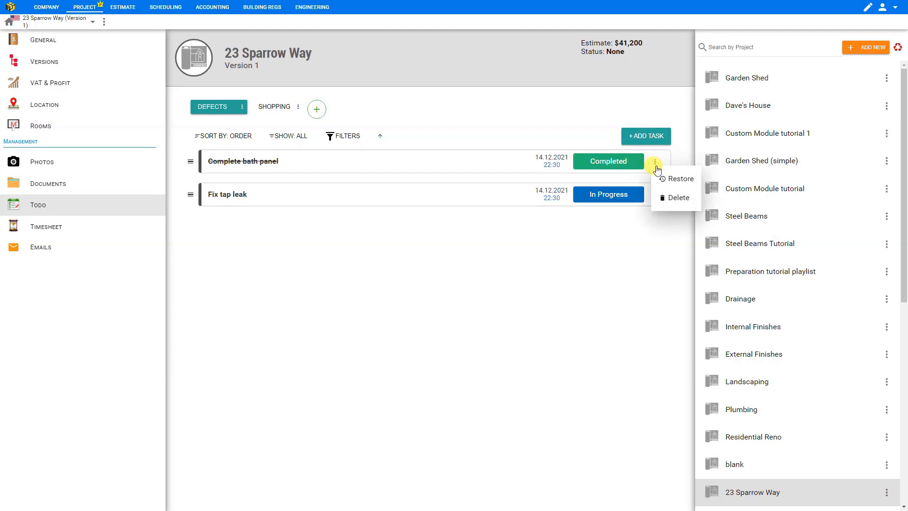
pyautogui.click(672, 182)
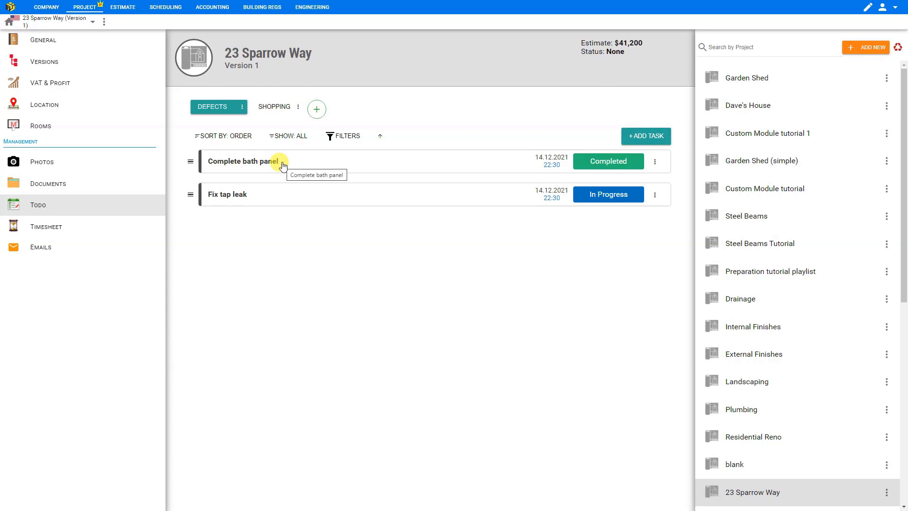
pyautogui.click(621, 164)
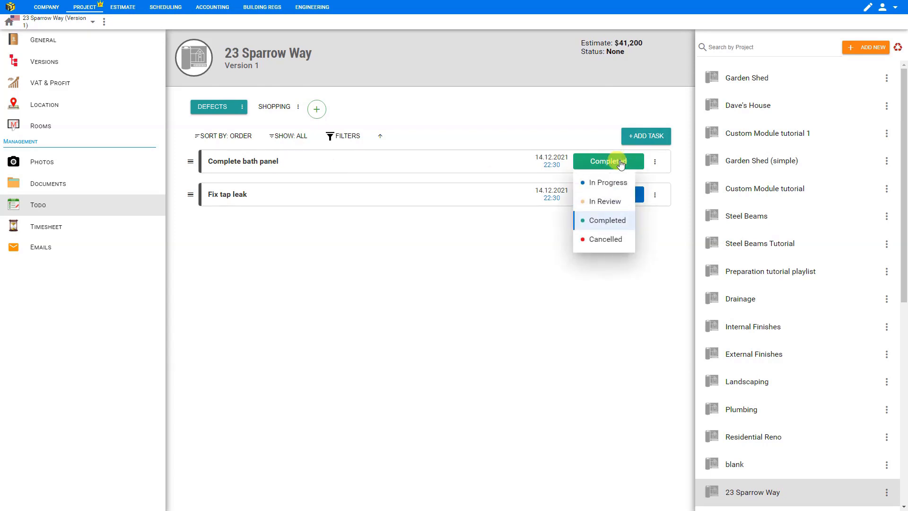
pyautogui.click(609, 182)
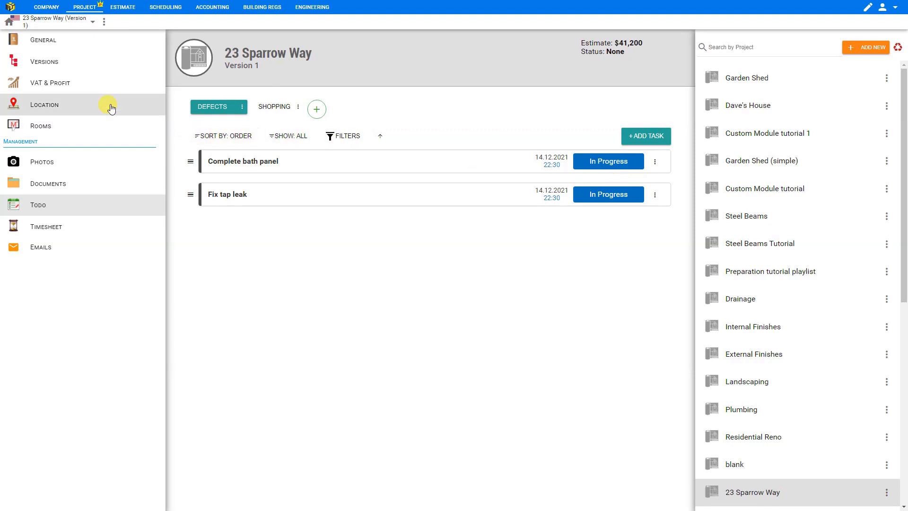
# Open the company-level Todo list.
pyautogui.click(46, 7)
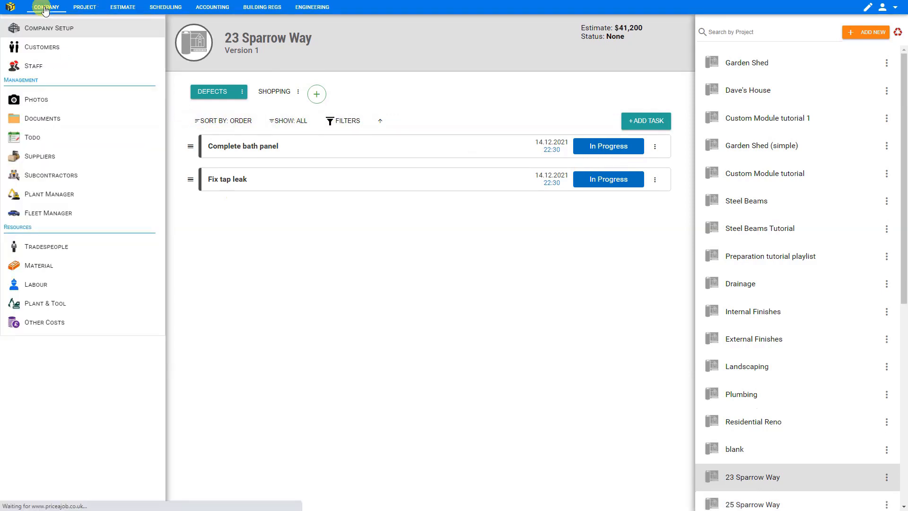
pyautogui.click(36, 141)
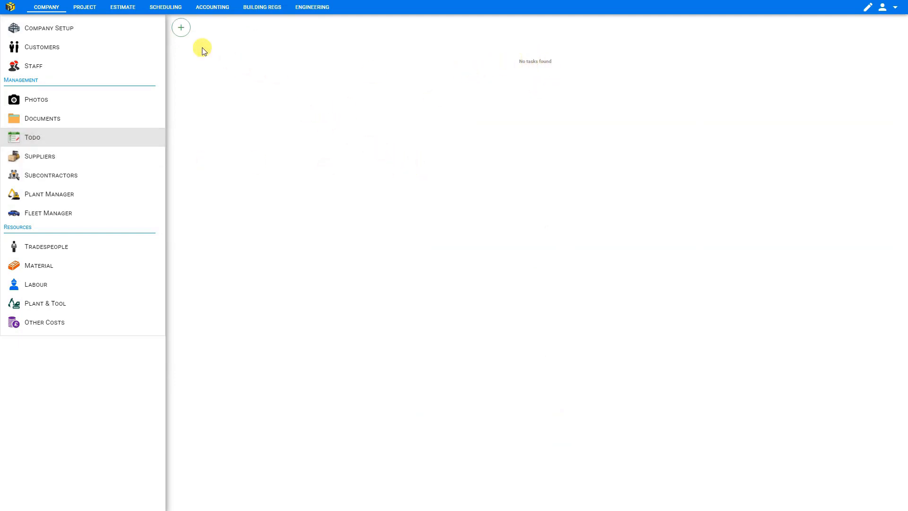
# Add two tabs named "Shopping" and "Deliveries" to the company Todo list.
pyautogui.click(181, 29)
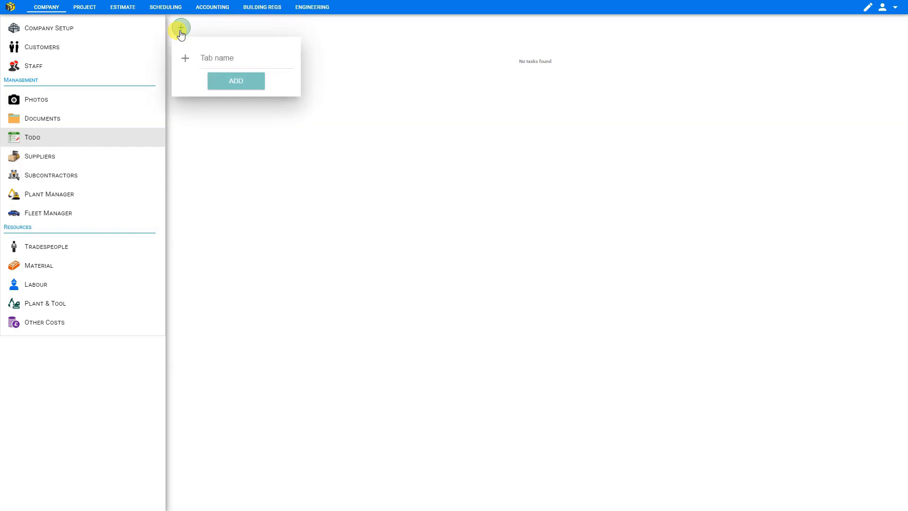
pyautogui.click(211, 58)
pyautogui.write('Shopping')
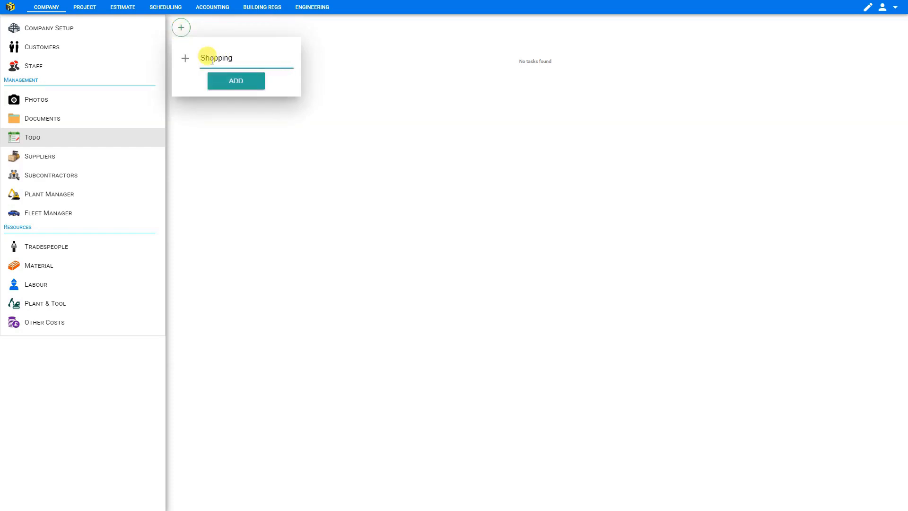
pyautogui.click(227, 79)
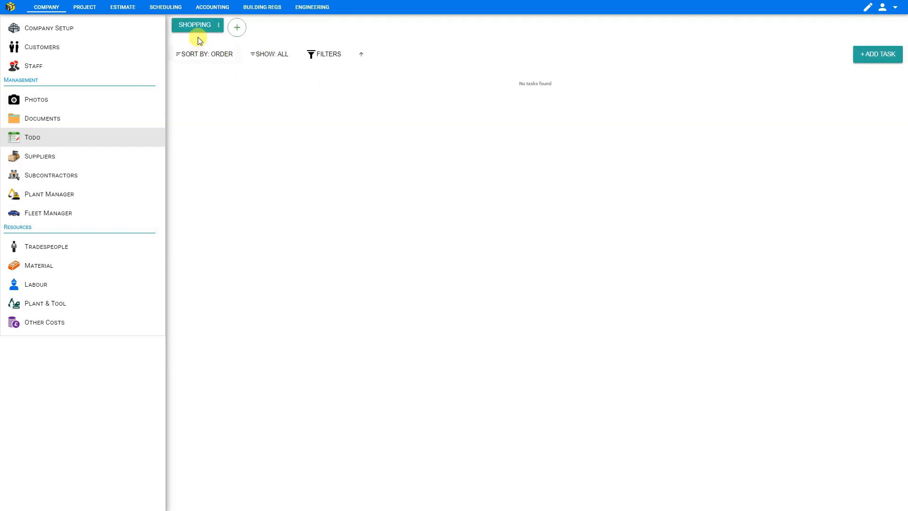
pyautogui.click(237, 27)
pyautogui.click(265, 56)
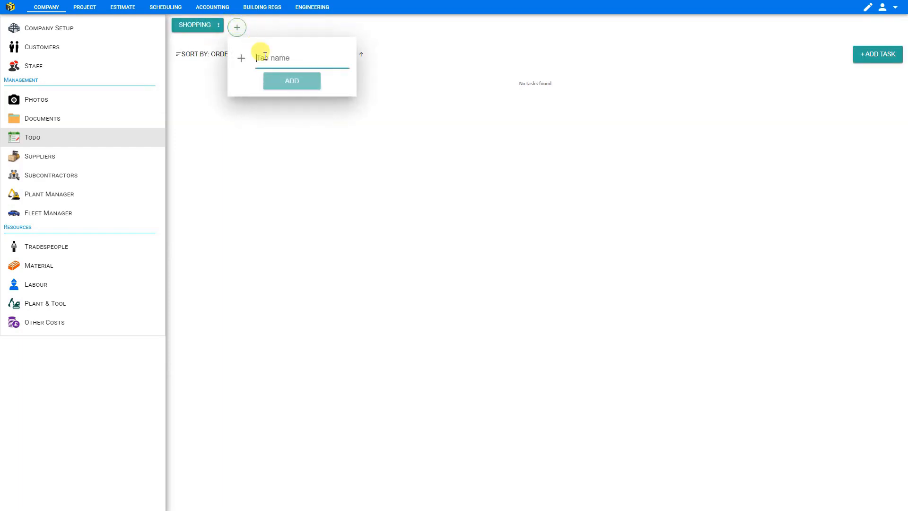
pyautogui.write('De')
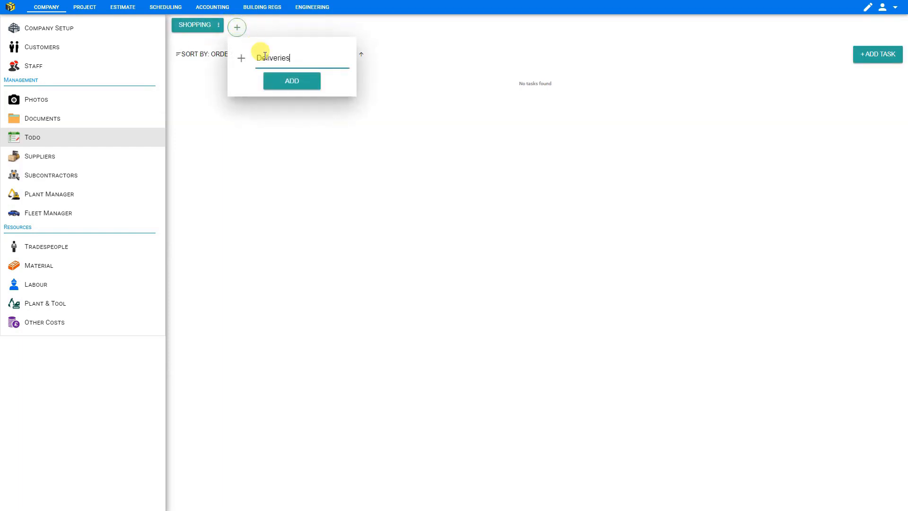
pyautogui.write('liveries')
pyautogui.click(305, 79)
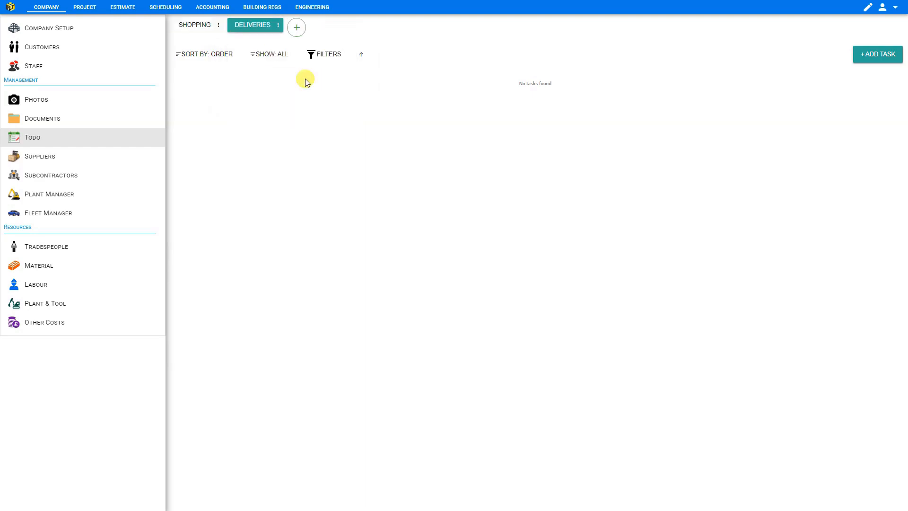
# Add the task "Buy UPCV Window" to the Shopping tab and set its status to In Progress.
pyautogui.click(196, 26)
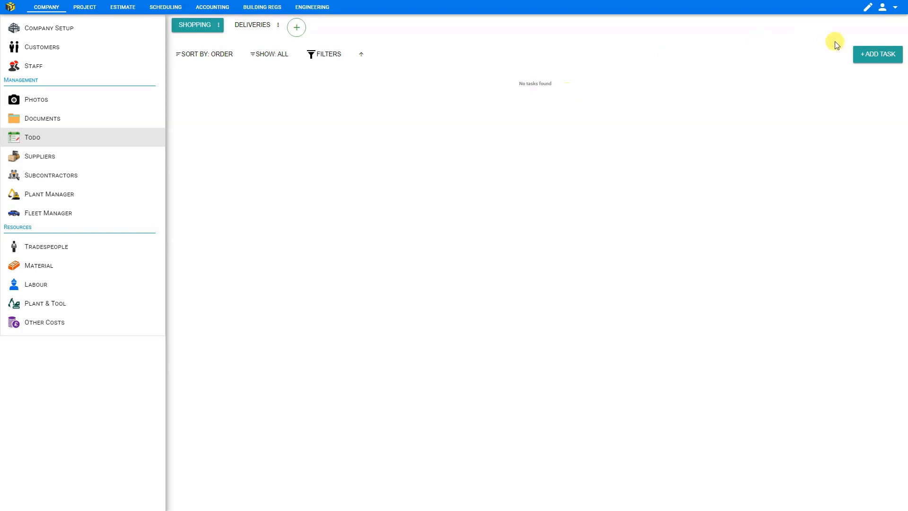
pyautogui.click(874, 55)
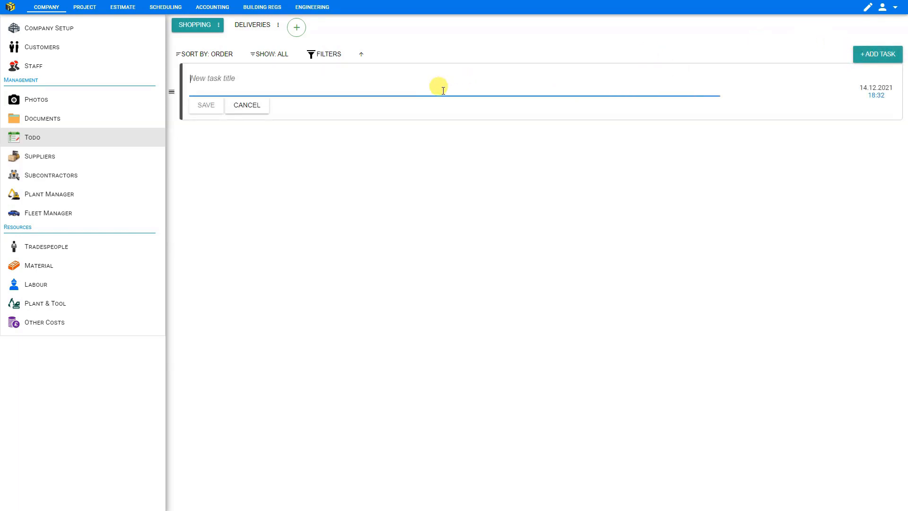
pyautogui.write('Buy UPCV Window')
pyautogui.click(208, 105)
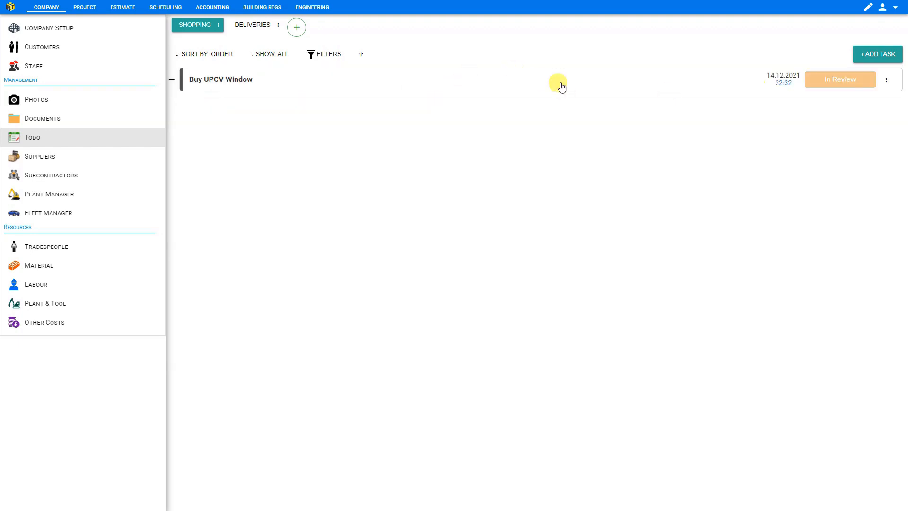
pyautogui.click(843, 84)
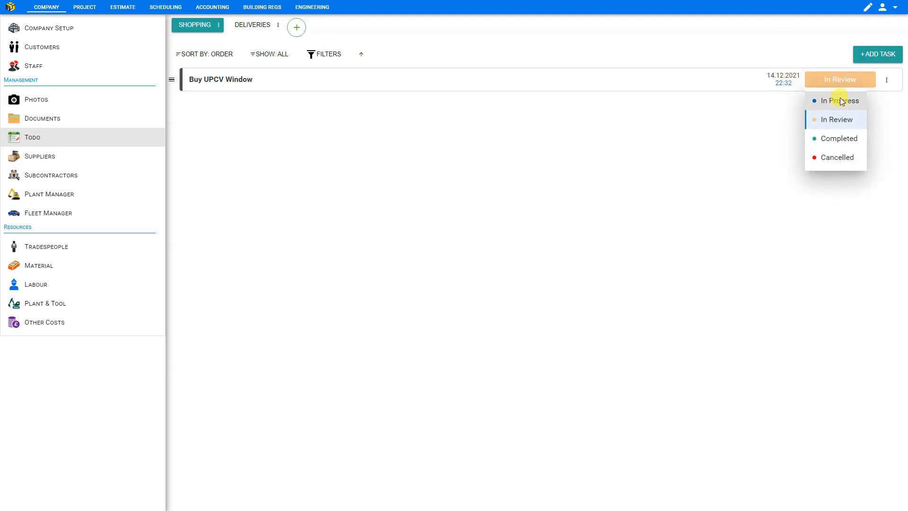
pyautogui.click(842, 101)
pyautogui.click(887, 80)
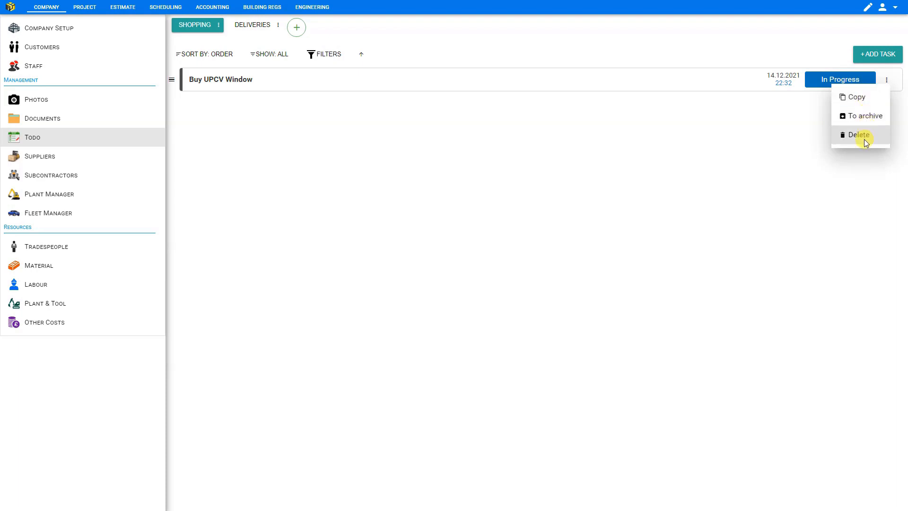
pyautogui.click(762, 118)
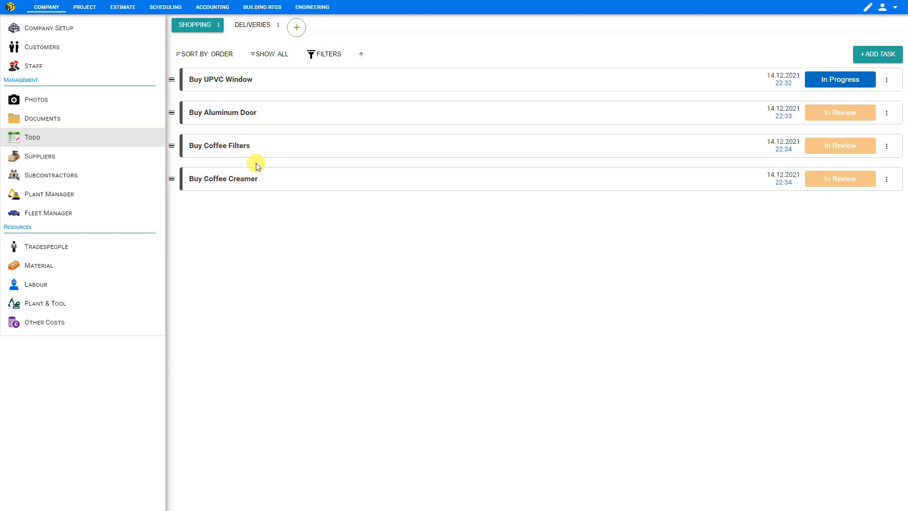
# Colour-code the "Buy UPVC Window" and "Buy Aluminum Door" tasks purple.
pyautogui.click(181, 85)
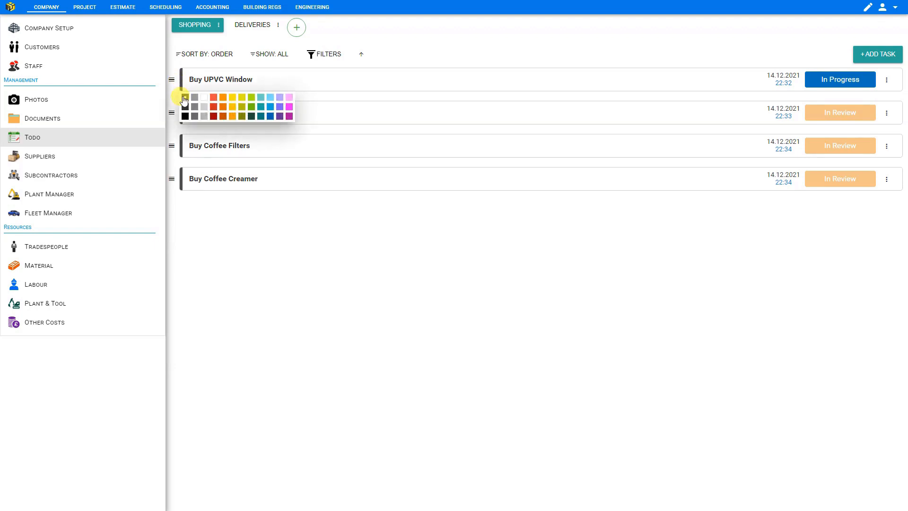
pyautogui.click(279, 107)
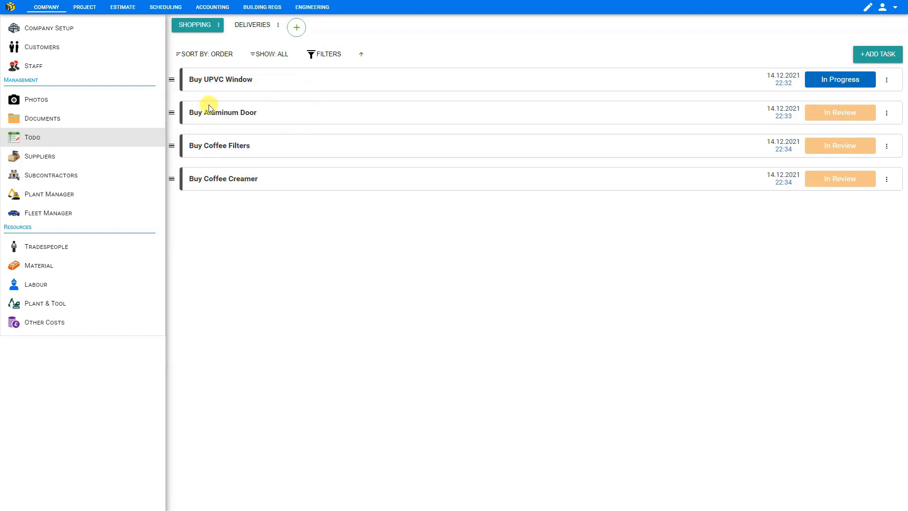
pyautogui.click(182, 115)
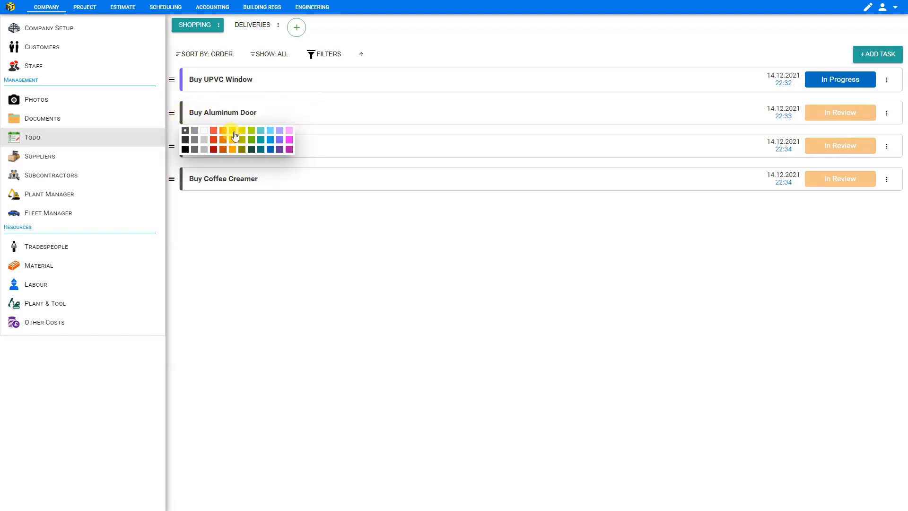
pyautogui.click(280, 141)
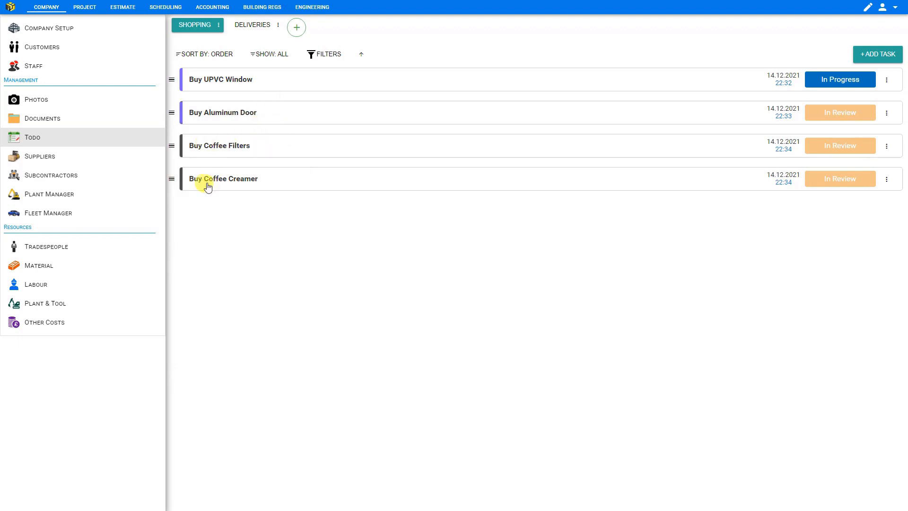
# Colour-code the "Buy Coffee Filters" and "Buy Coffee Creamer" tasks light red.
pyautogui.click(181, 151)
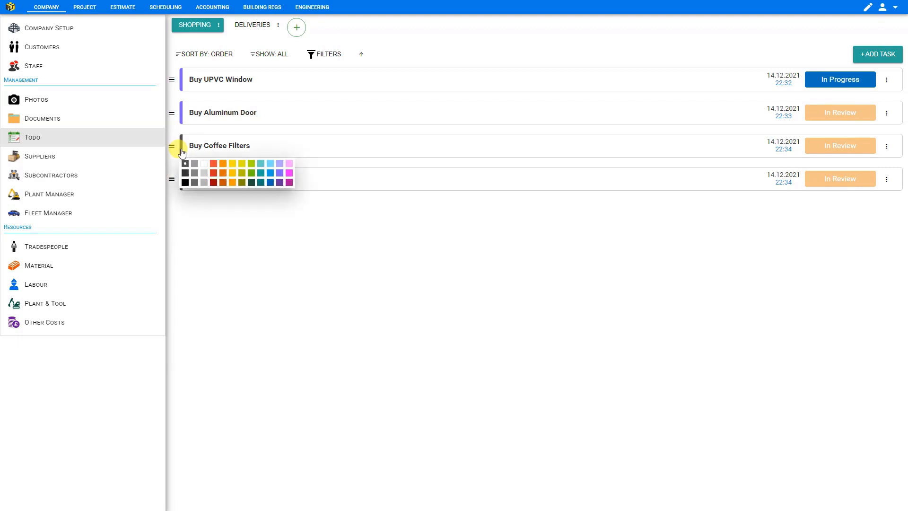
pyautogui.click(212, 163)
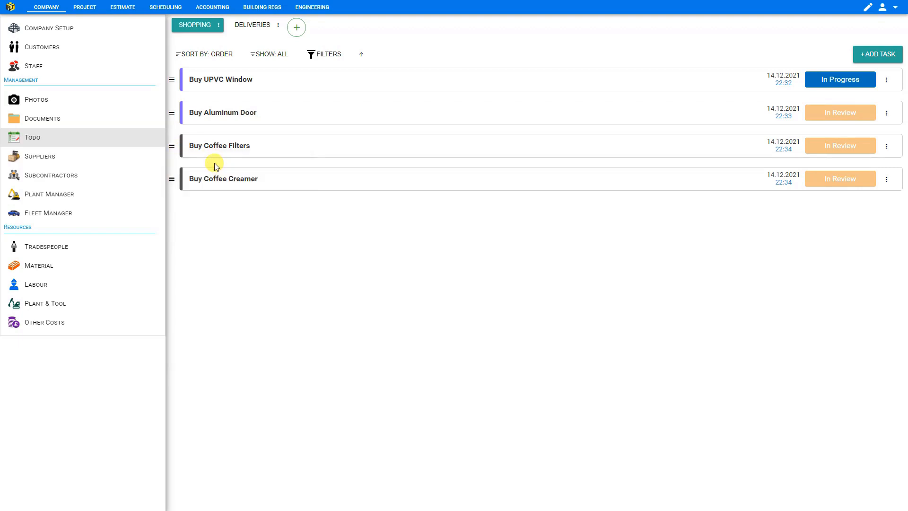
pyautogui.click(183, 182)
pyautogui.click(213, 199)
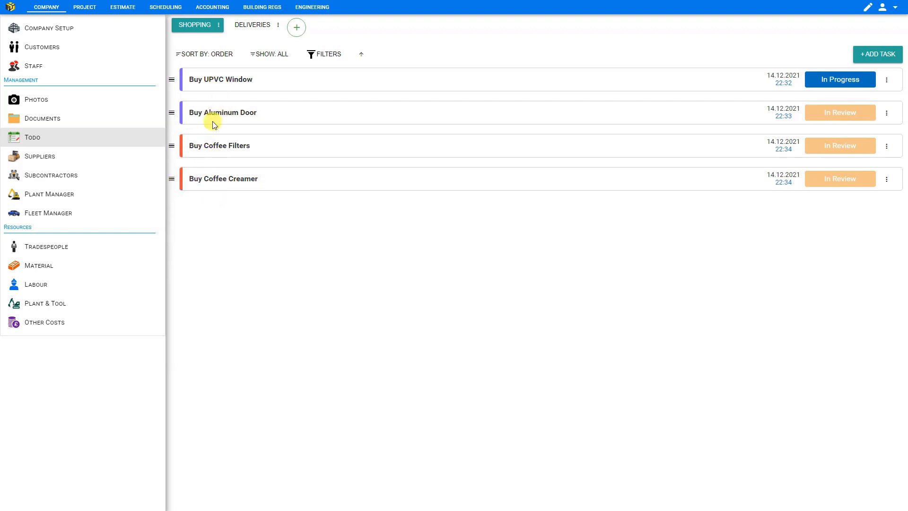
# Set the status of the "Buy UPVC Window" and "Buy Aluminum Door" tasks to Completed.
pyautogui.click(833, 80)
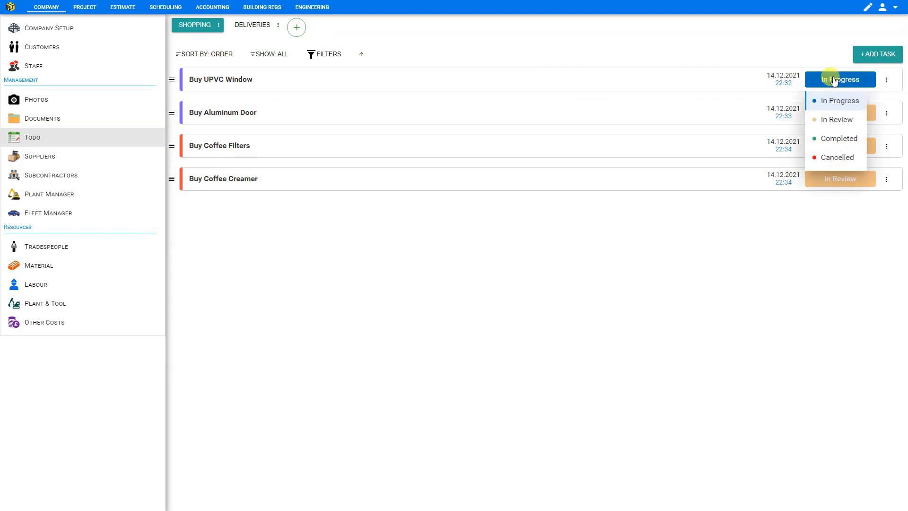
pyautogui.click(834, 138)
pyautogui.click(837, 114)
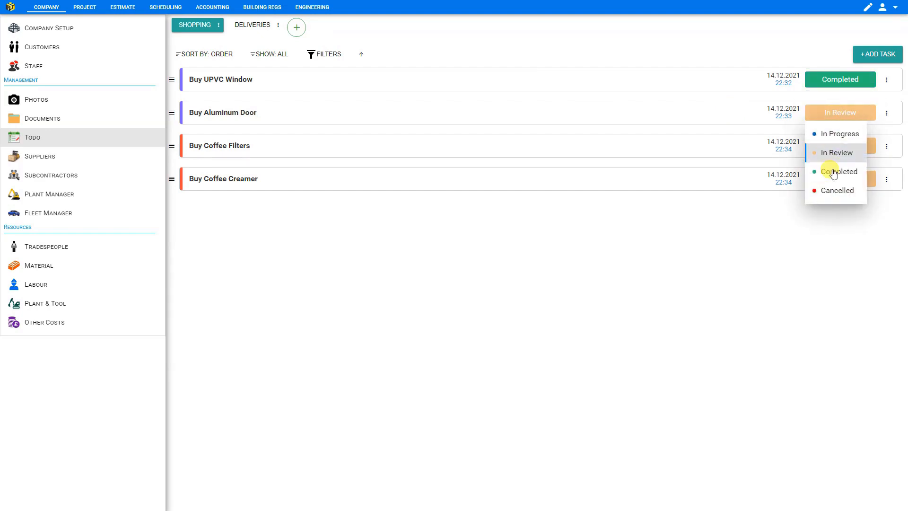
pyautogui.click(833, 173)
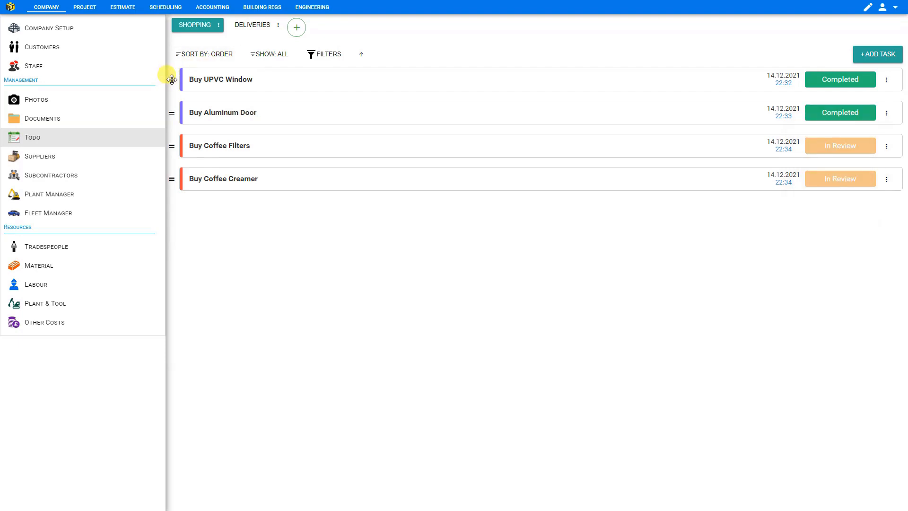
# Move the completed window and door tasks to the Deliveries tab, and reorder "Buy Coffee Filters" below "Buy Coffee Creamer".
pyautogui.moveTo(172, 79); pyautogui.dragTo(249, 25)
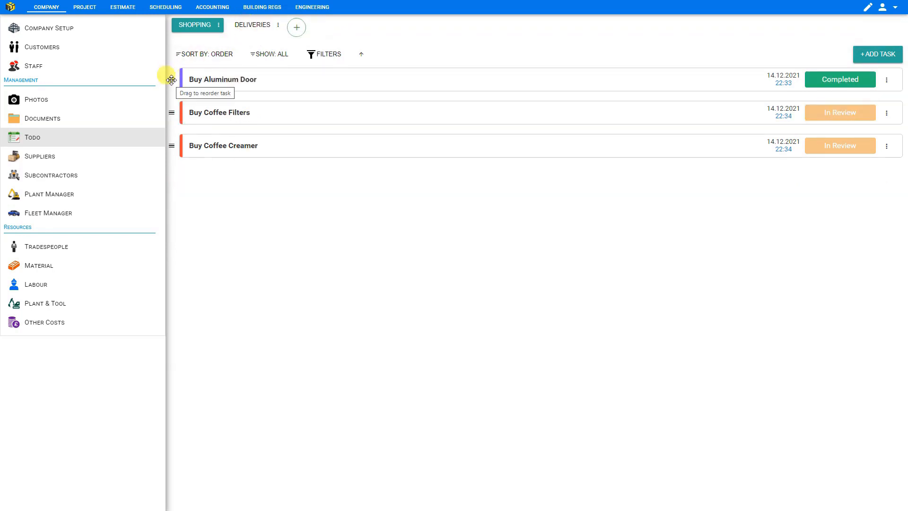
pyautogui.moveTo(172, 79); pyautogui.dragTo(242, 26)
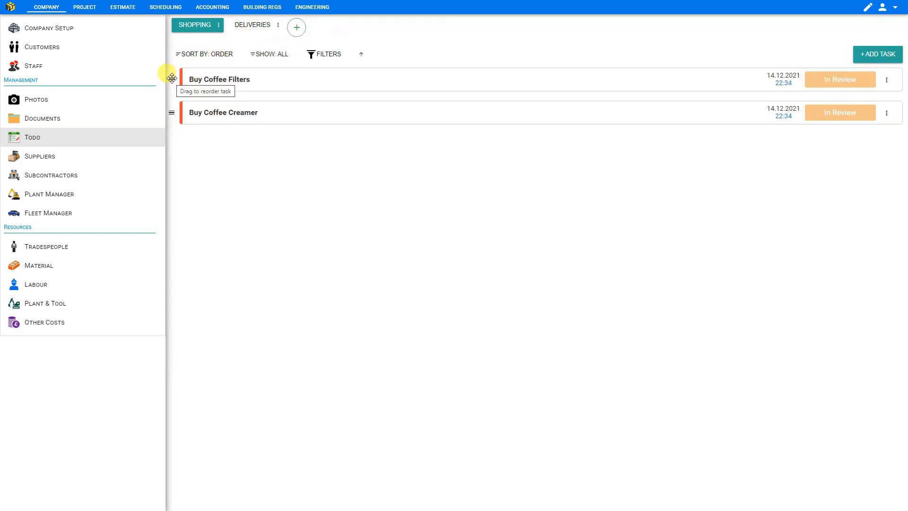
pyautogui.moveTo(171, 78); pyautogui.dragTo(172, 111)
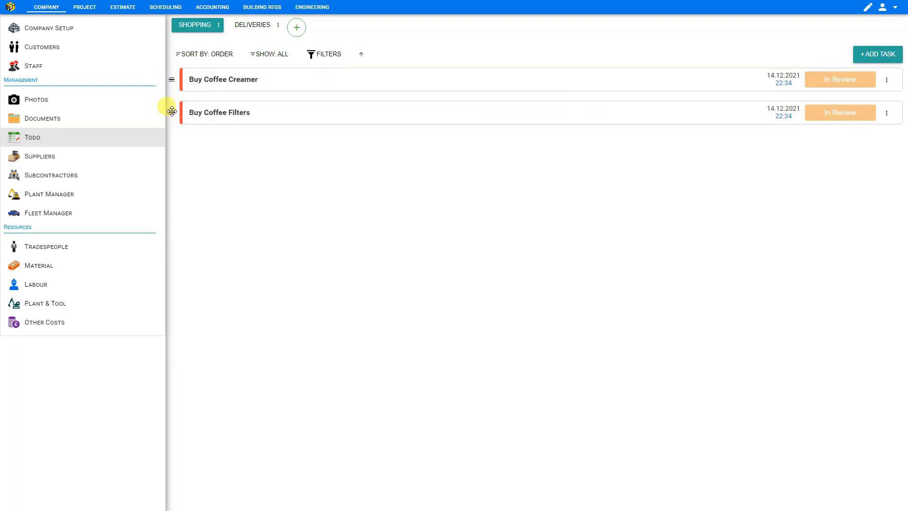
# Show the Deliveries tasks, and write "make holiday closure sign" in the default note of the Notes window.
pyautogui.click(253, 27)
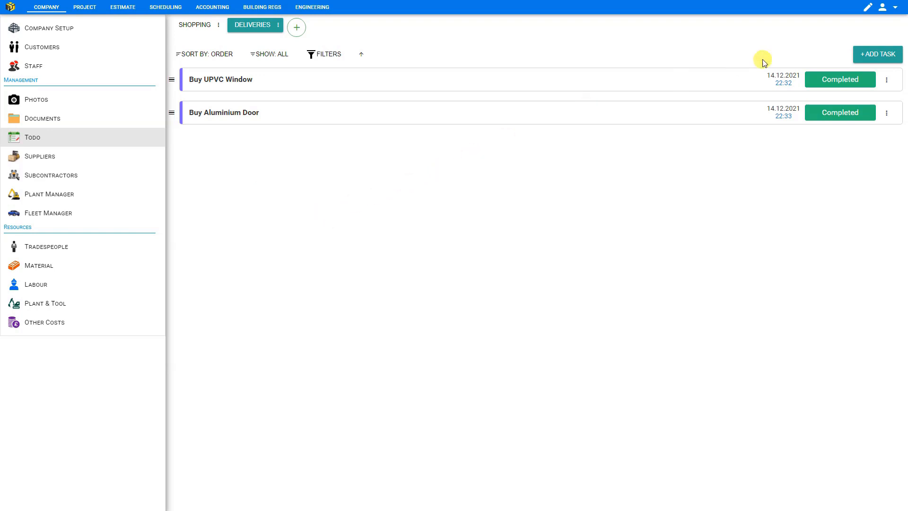
pyautogui.click(868, 13)
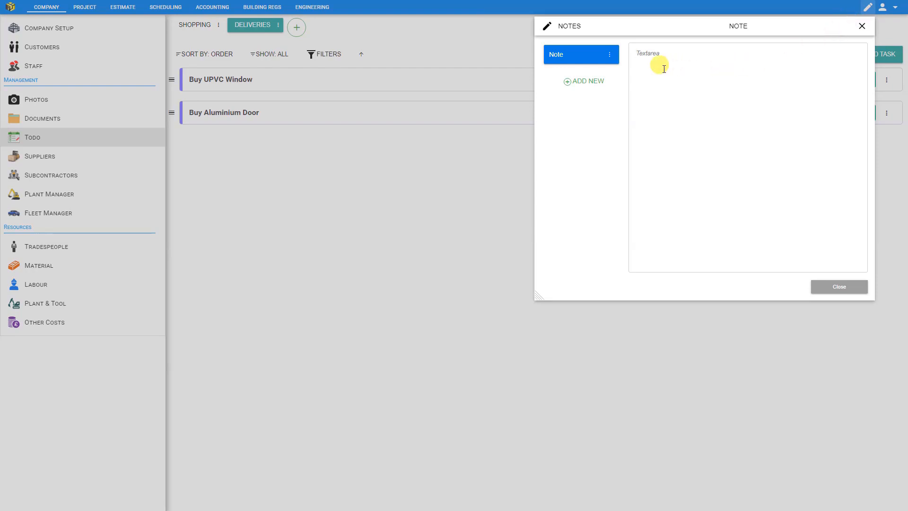
pyautogui.write('make holiday closure sign')
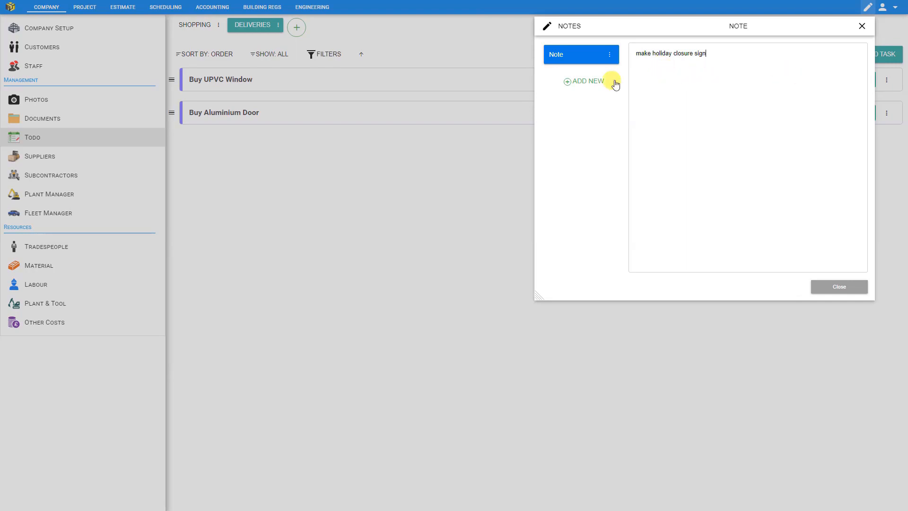
# Add a note named "Formulas" containing "x=y+z" and close the notes.
pyautogui.click(570, 83)
pyautogui.click(568, 88)
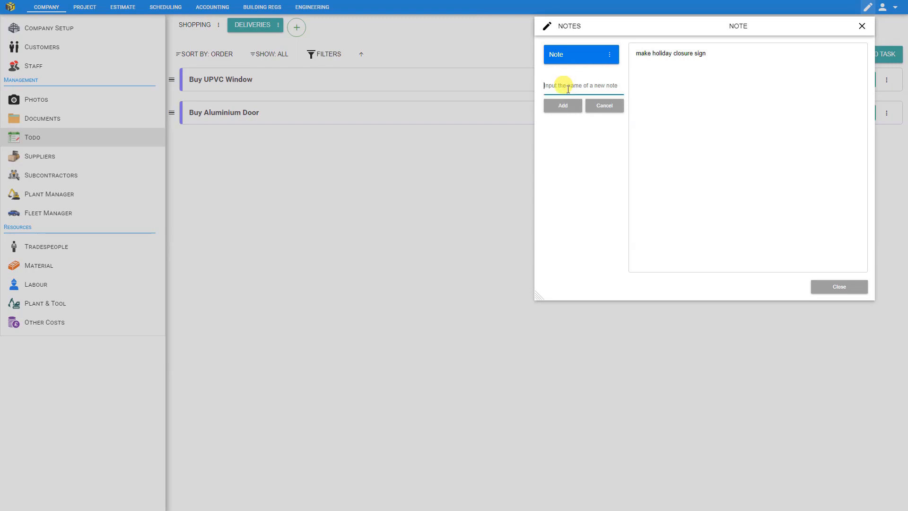
pyautogui.write('Formulas')
pyautogui.click(562, 105)
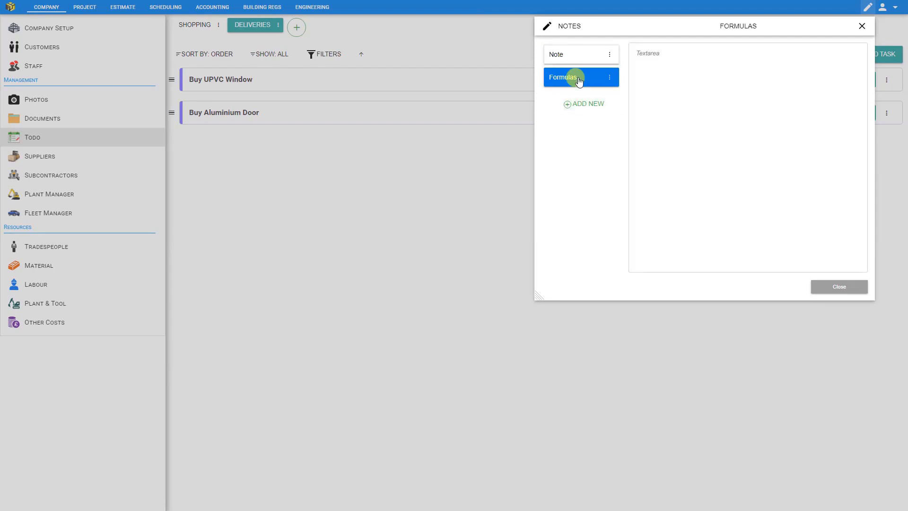
pyautogui.click(657, 53)
pyautogui.write('x=y+z')
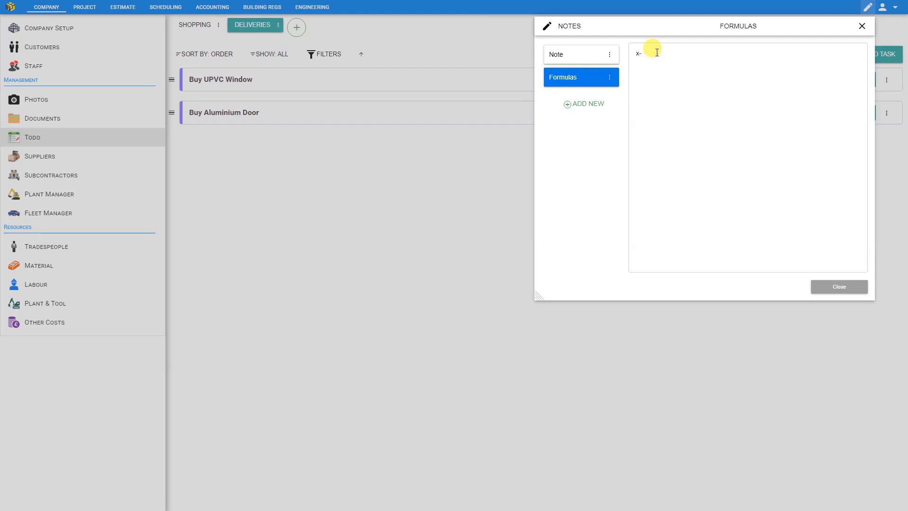
pyautogui.click(843, 286)
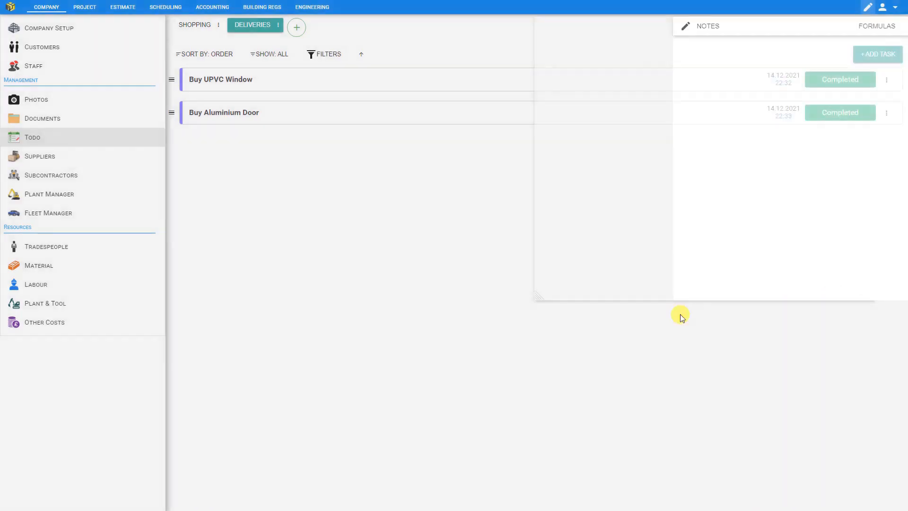
# Reopen the notes at the Formulas note and add two more notes named "Reminders" and "Quantities".
pyautogui.click(867, 8)
pyautogui.click(568, 75)
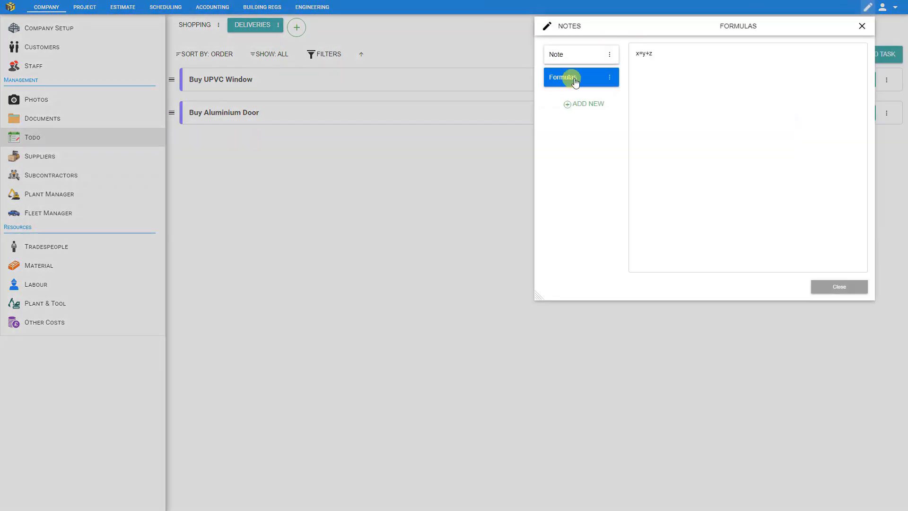
pyautogui.click(657, 52)
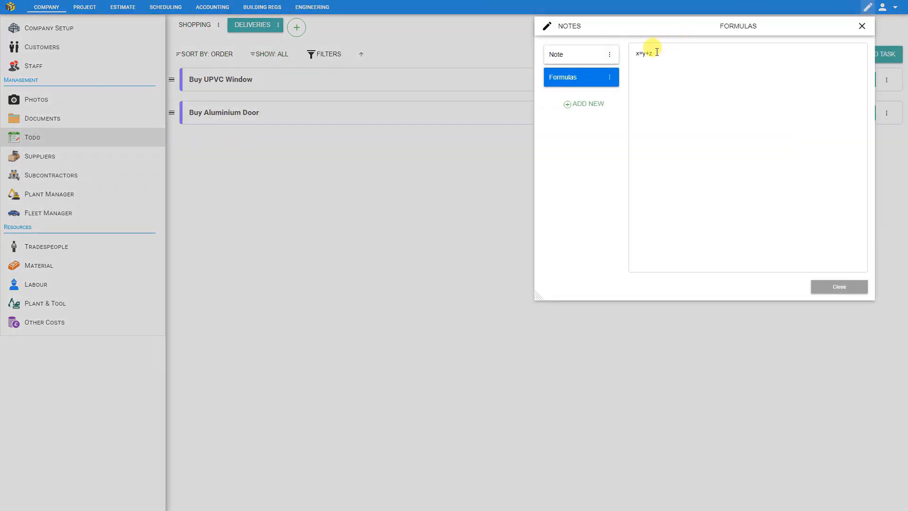
pyautogui.click(586, 105)
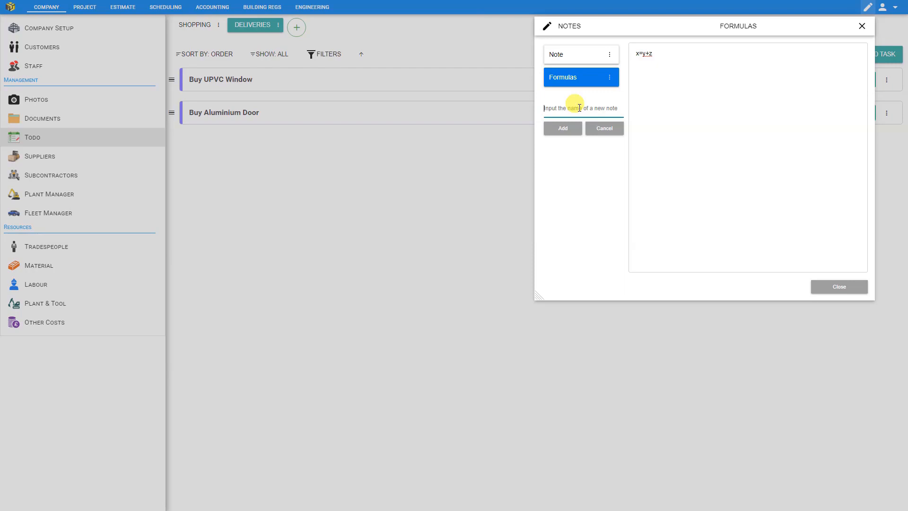
pyautogui.write('Reminders')
pyautogui.click(565, 128)
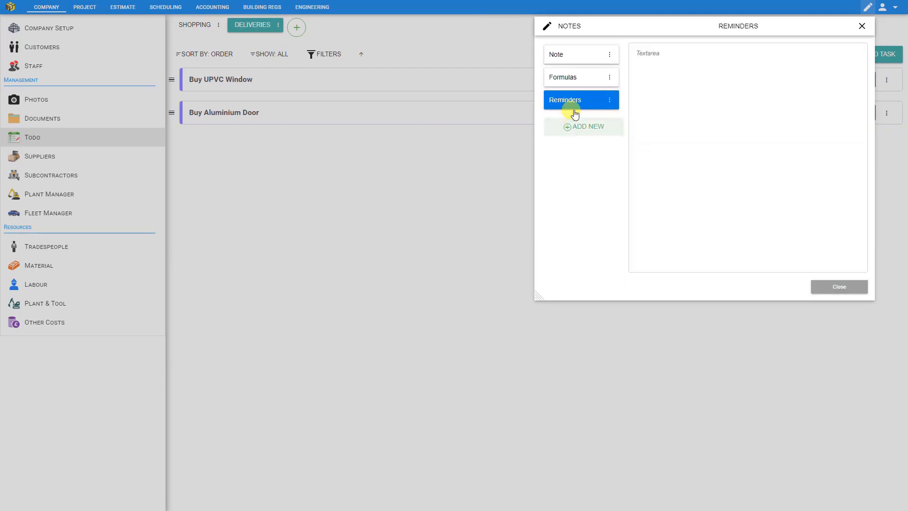
pyautogui.click(585, 136)
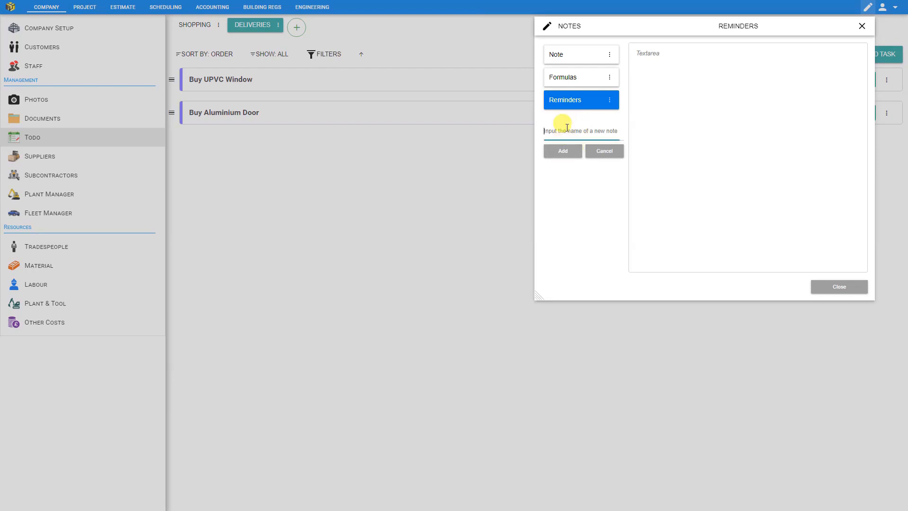
pyautogui.write('Quartities')
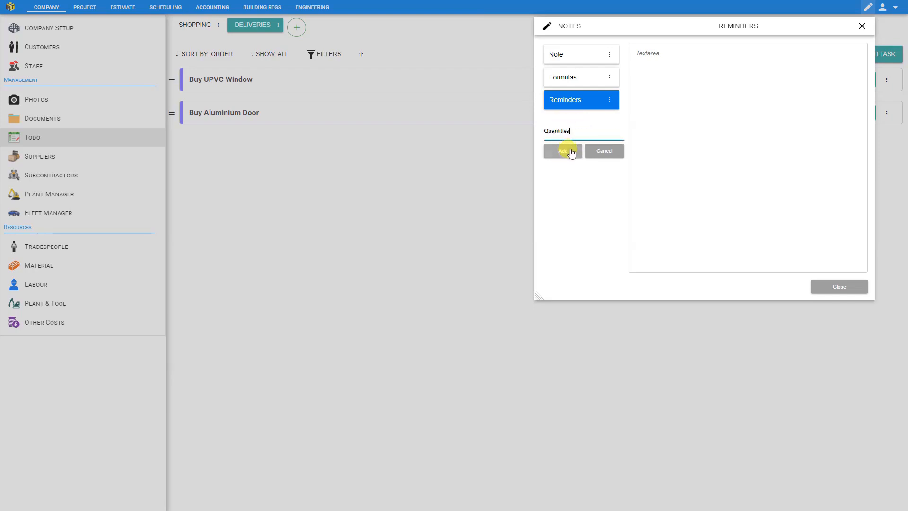
pyautogui.click(566, 150)
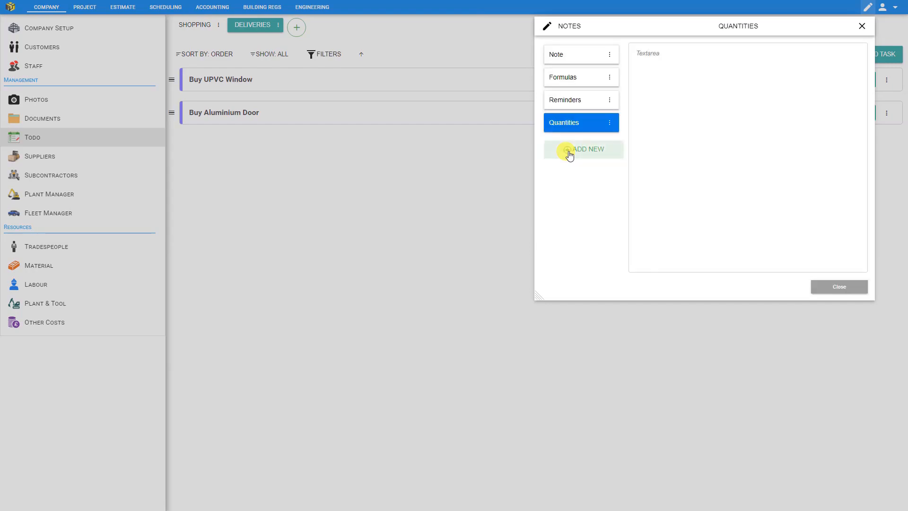